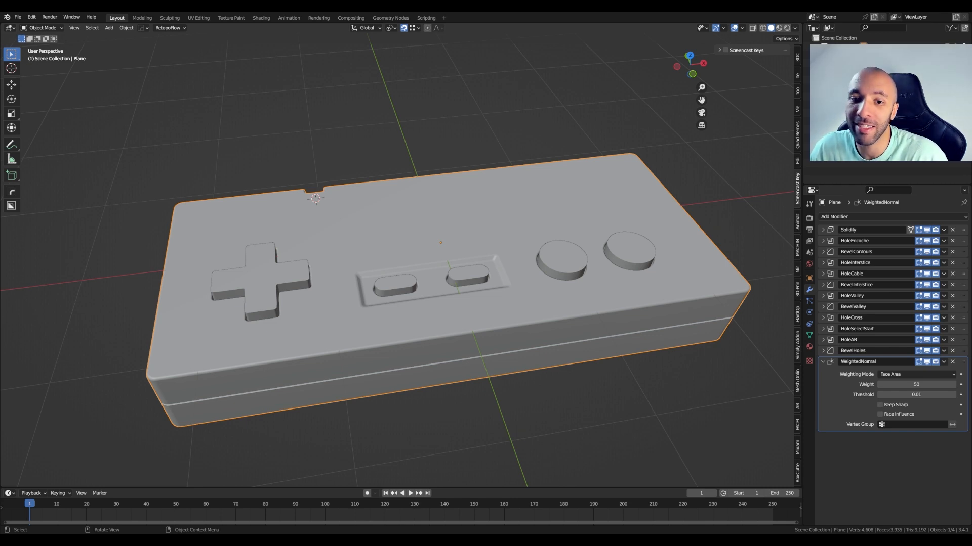
Step: Add a Bevel modifier to the cross-shaped directional pad, after its Solidify modifier
shift+middle_drag(260, 314, 319, 293)
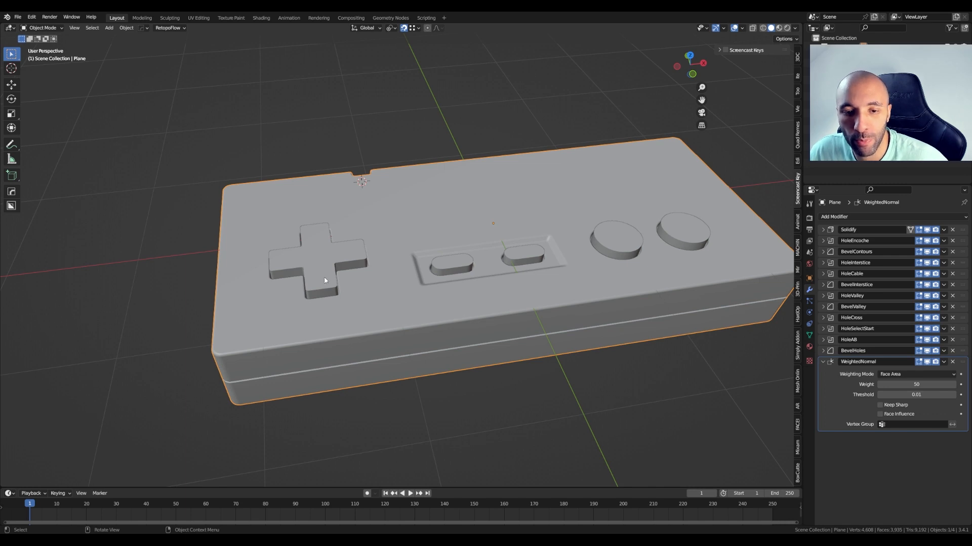
click(325, 280)
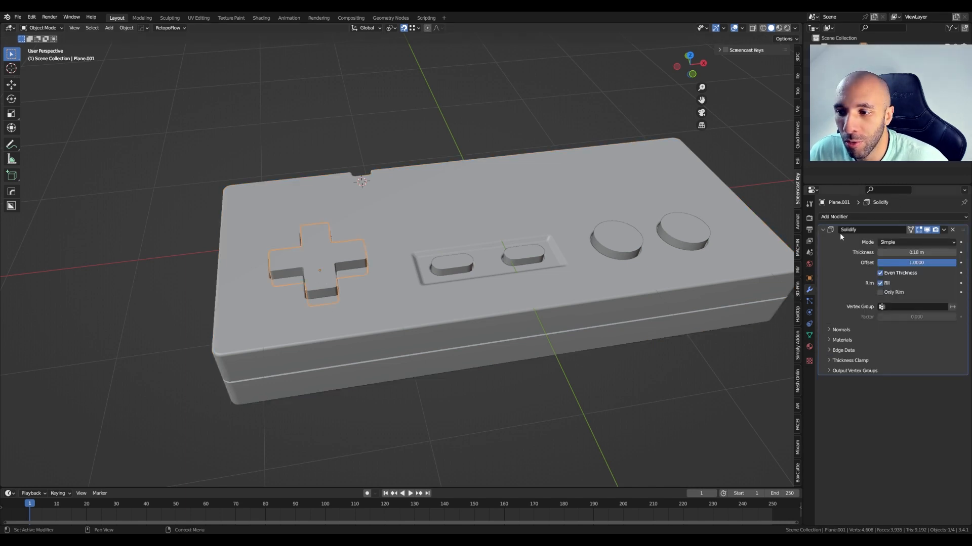
click(821, 229)
click(831, 218)
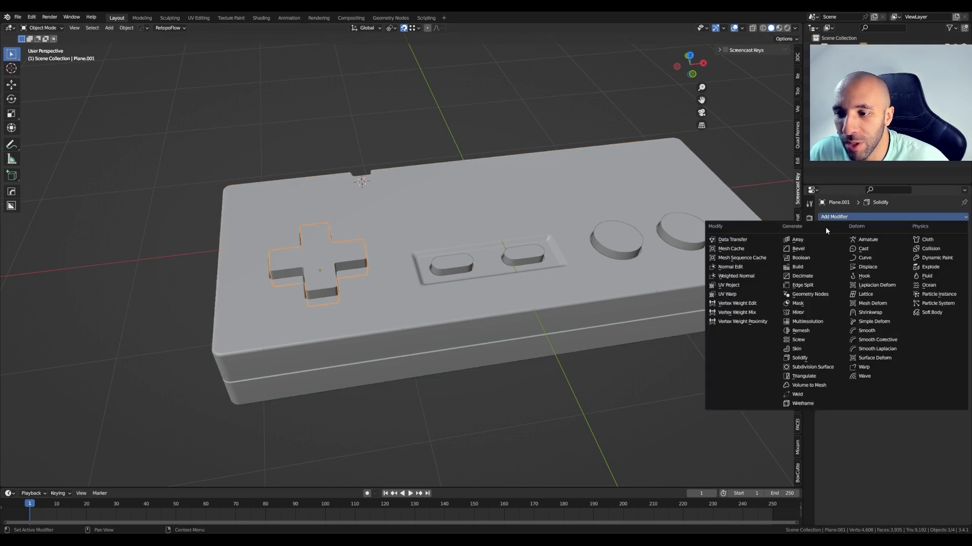
click(806, 252)
scroll(307, 266, up, 5)
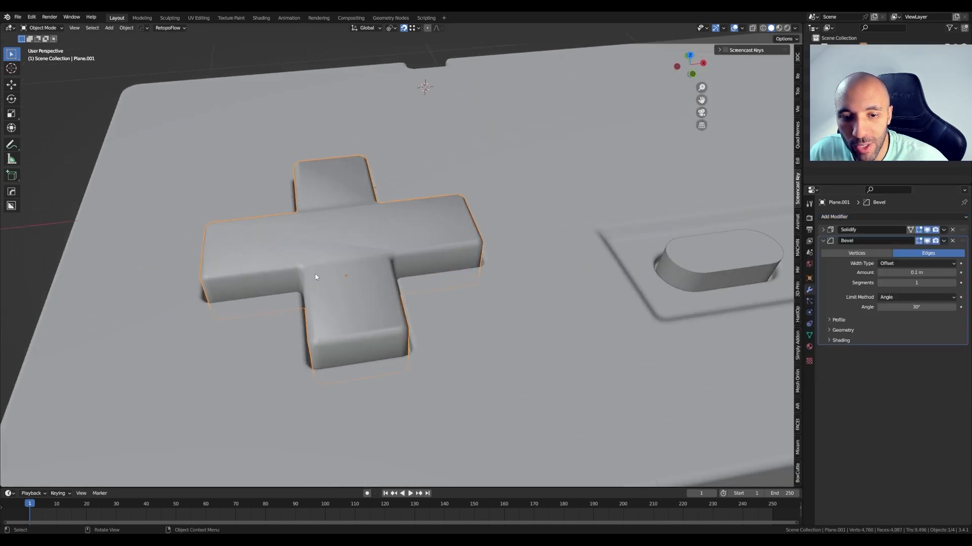
shift+middle_drag(325, 280, 411, 248)
scroll(411, 248, up, 1)
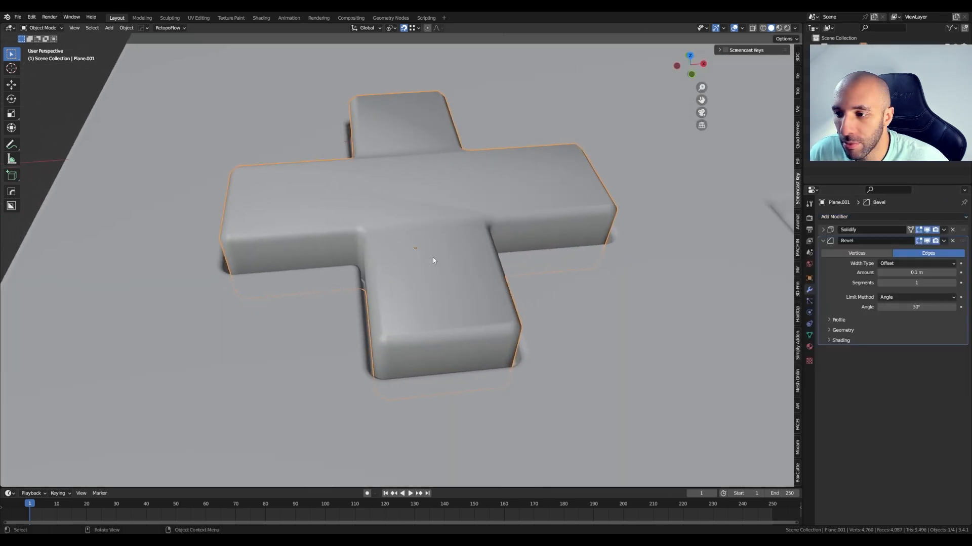
Step: Set the cross's bevel to 3 segments with an angle limit of 60°
click(953, 283)
click(953, 283)
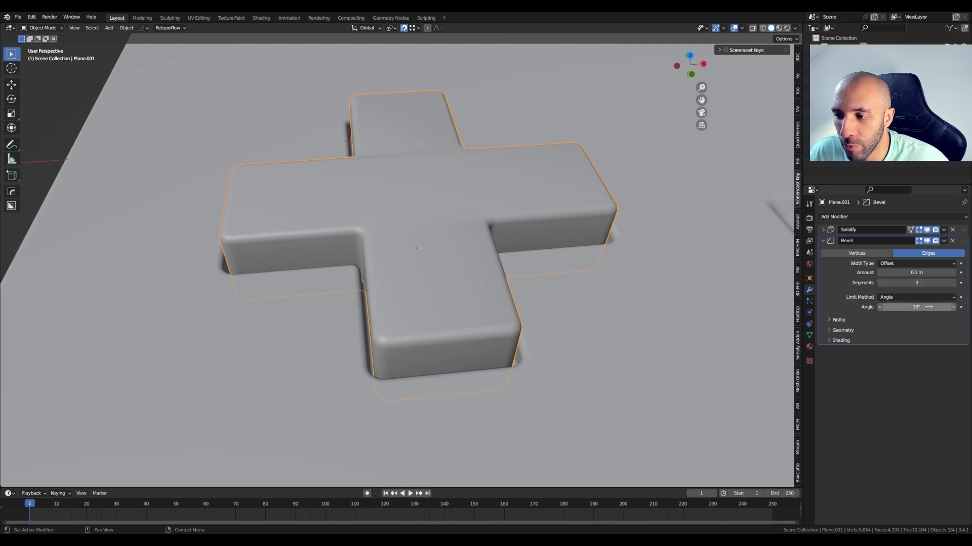
click(923, 308)
text(60)
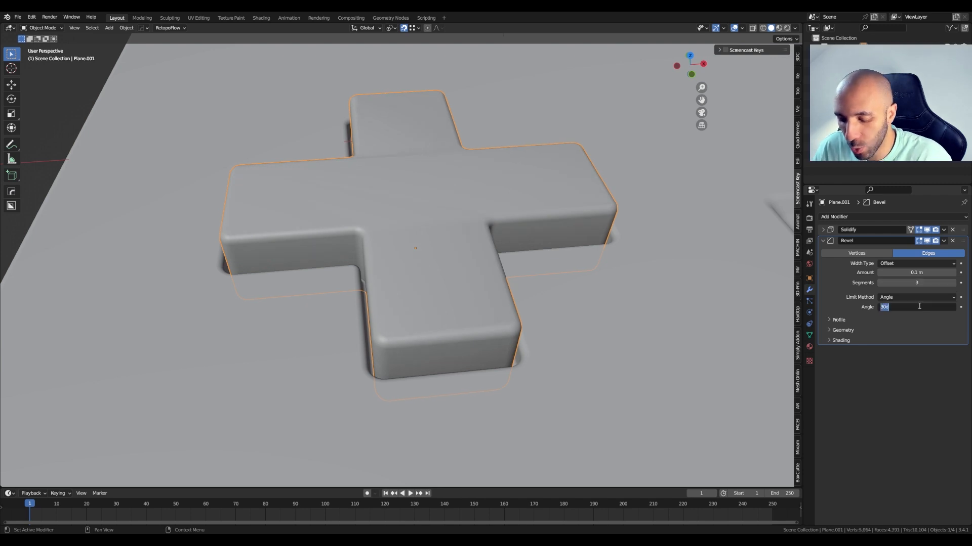
key(Return)
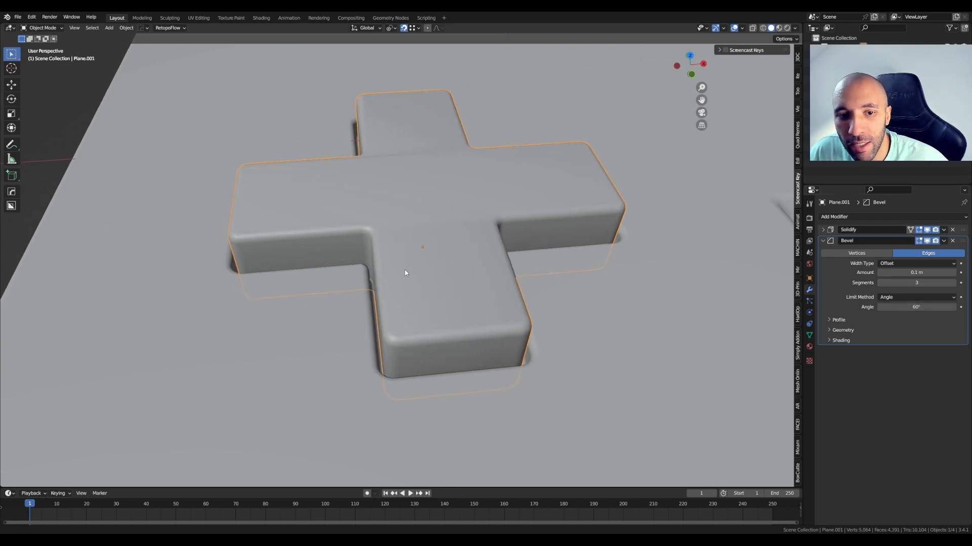
middle_drag(403, 271, 423, 264)
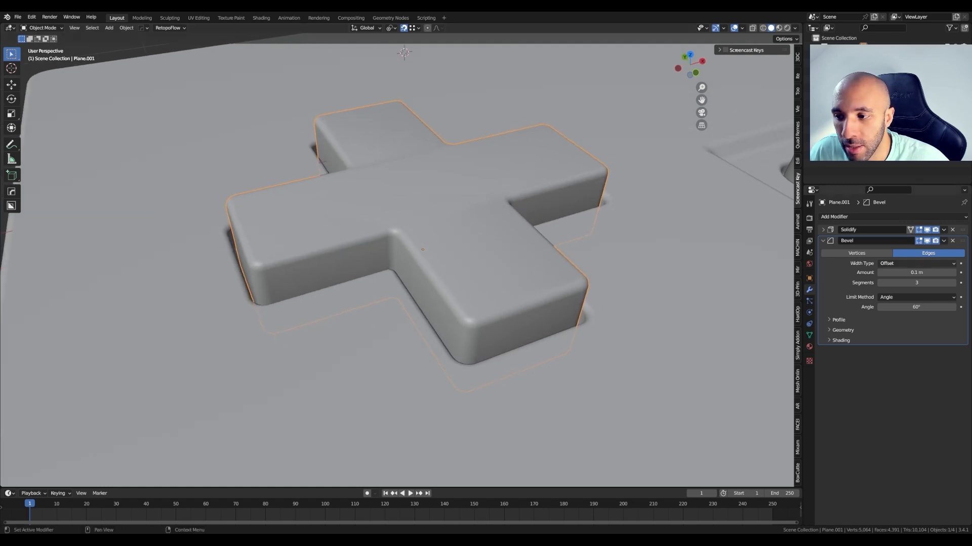
Step: Set the cross's bevel amount to 0.013 m and add a Weighted Normal modifier
mouse_move(916, 273)
mouse_down()
mouse_move(890, 273)
mouse_move(906, 272)
mouse_up()
click(845, 219)
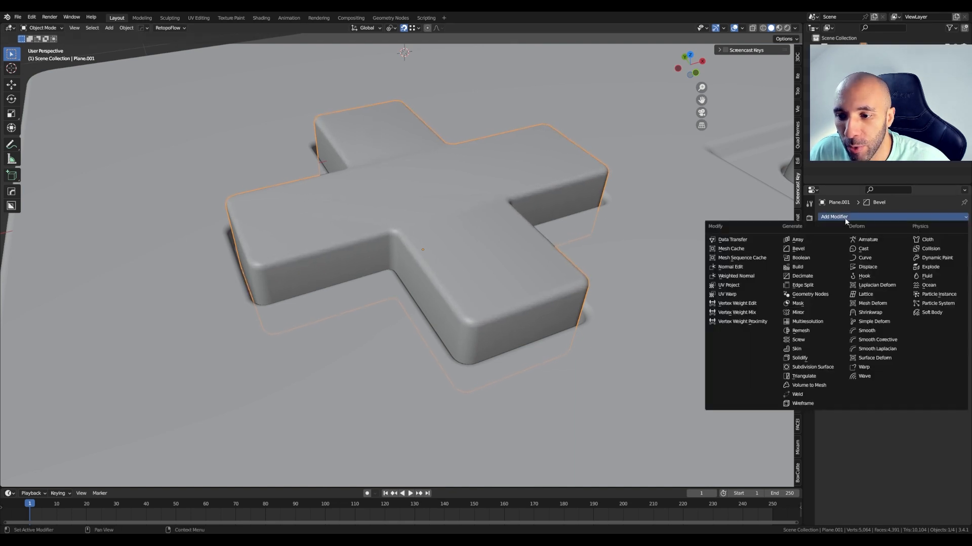
click(750, 279)
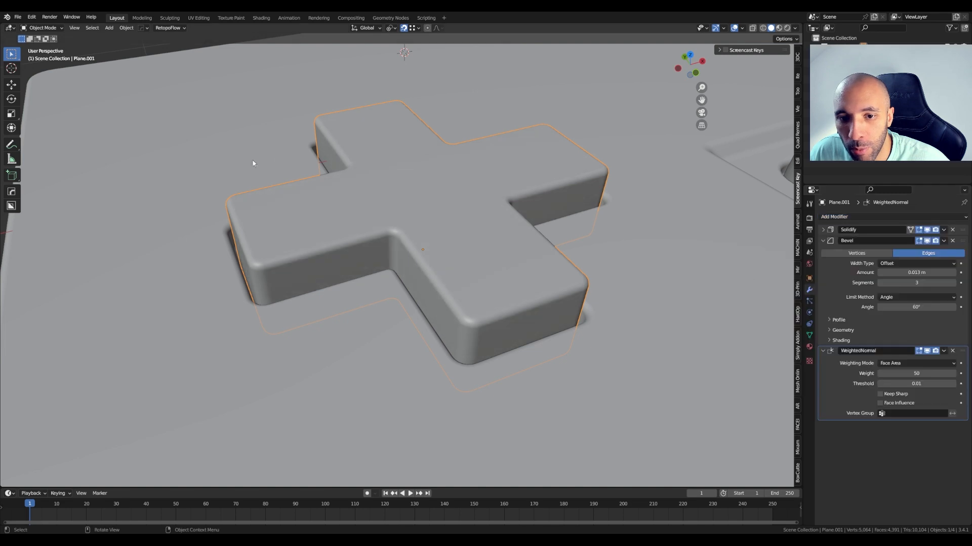
middle_drag(454, 227, 507, 222)
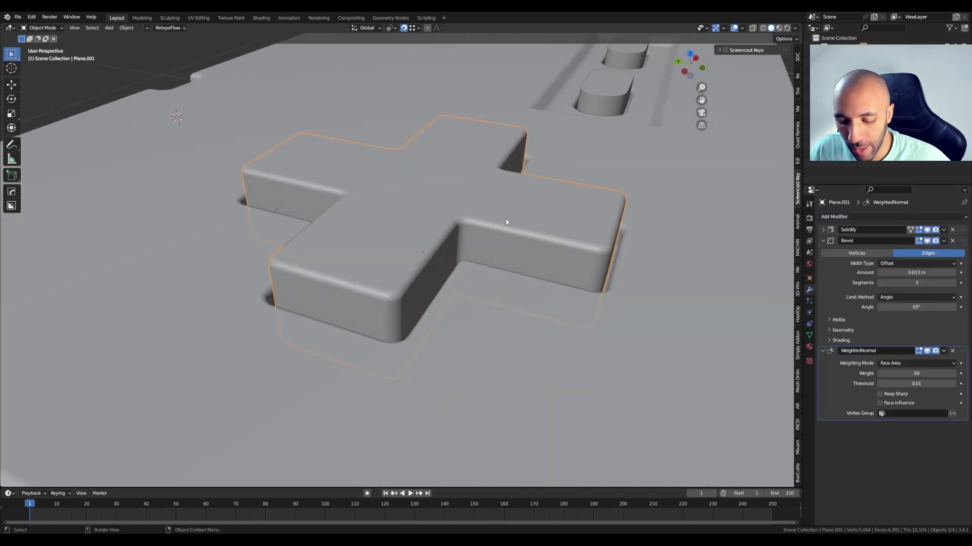
Step: Turn on the wireframe overlay from the quick favorites to show the mesh edges
key(q)
click(526, 219)
middle_drag(501, 209, 403, 205)
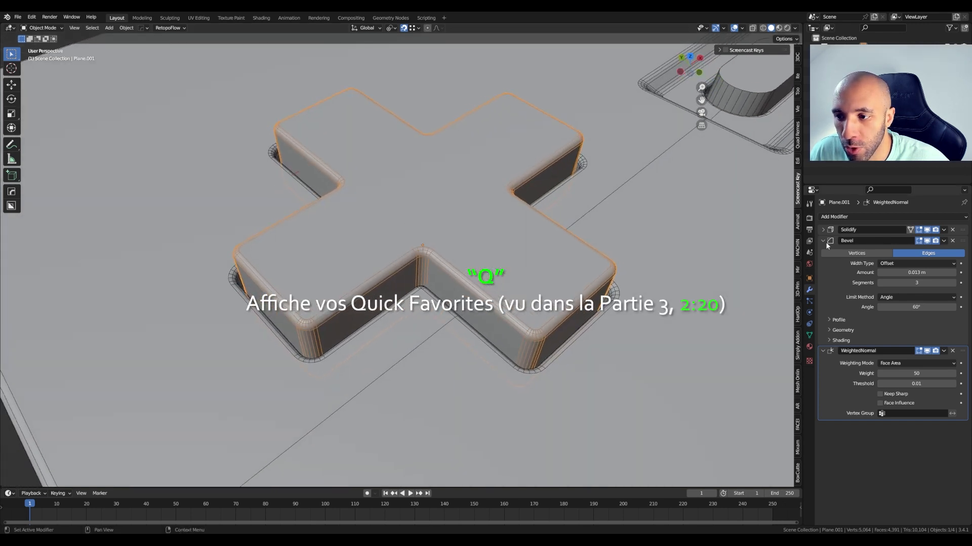
Step: Try varying the cross's bevel amount with Clamp Overlap off in the bevel geometry options, and turn Clamp Overlap back on
click(841, 330)
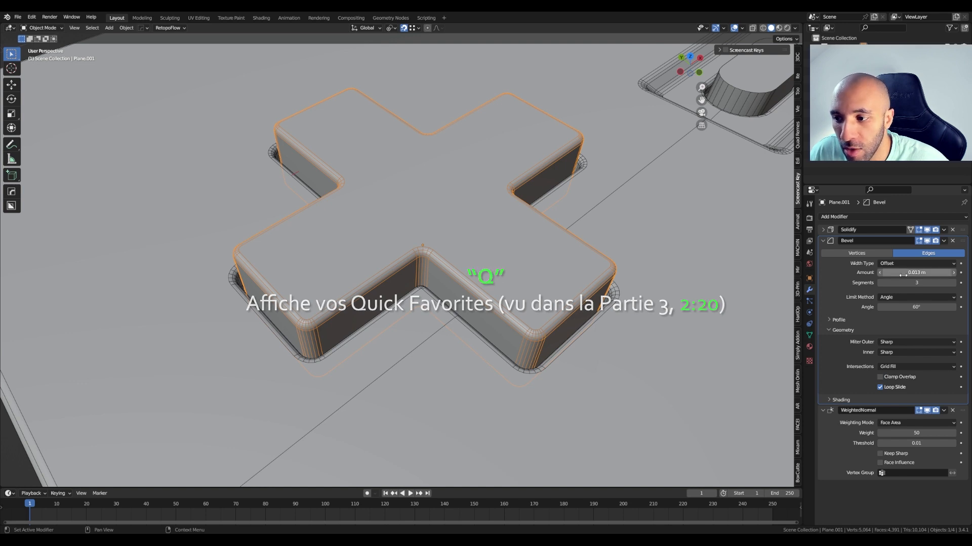
mouse_move(911, 272)
mouse_down()
mouse_move(926, 272)
mouse_move(914, 272)
mouse_up()
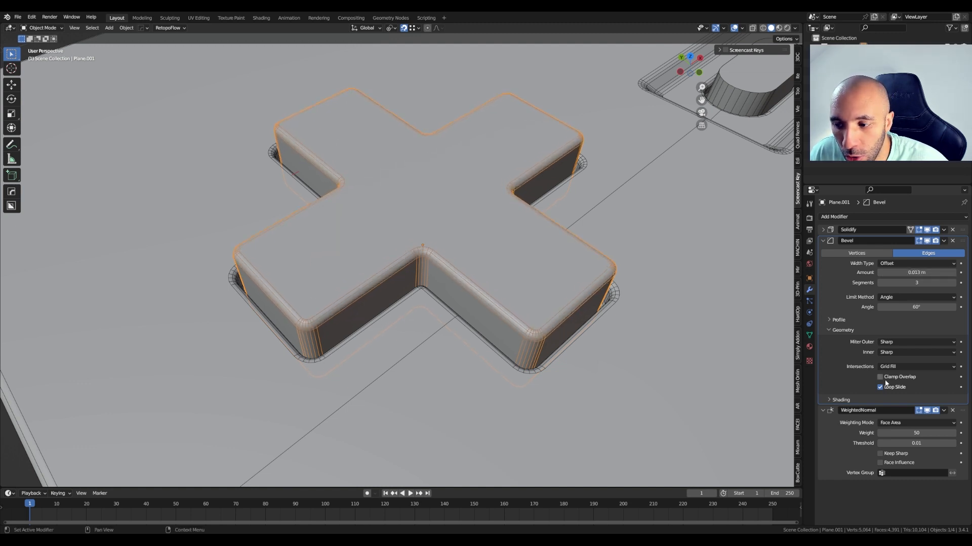
scroll(574, 234, down, 1)
middle_drag(581, 235, 457, 248)
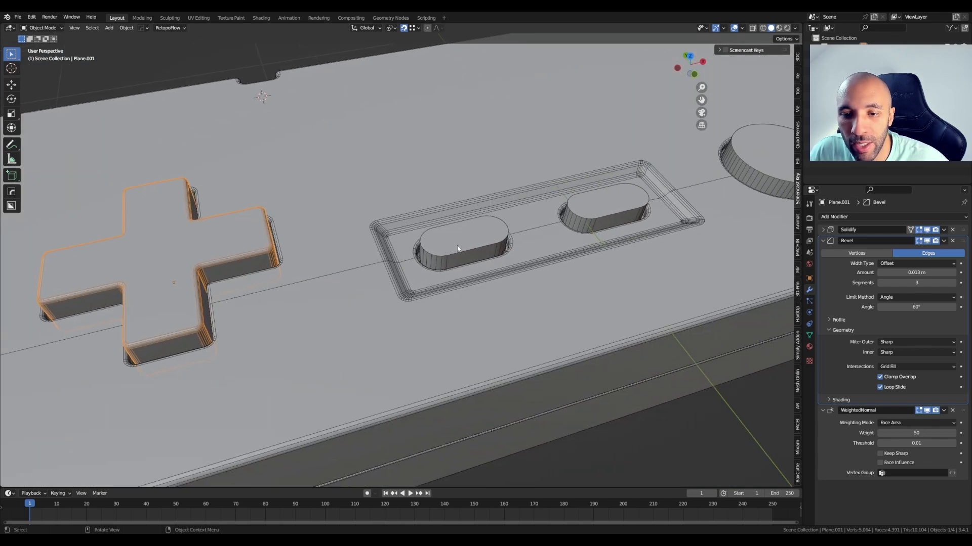
Step: Add a Bevel modifier to the two pill-shaped Select and Start buttons
click(467, 253)
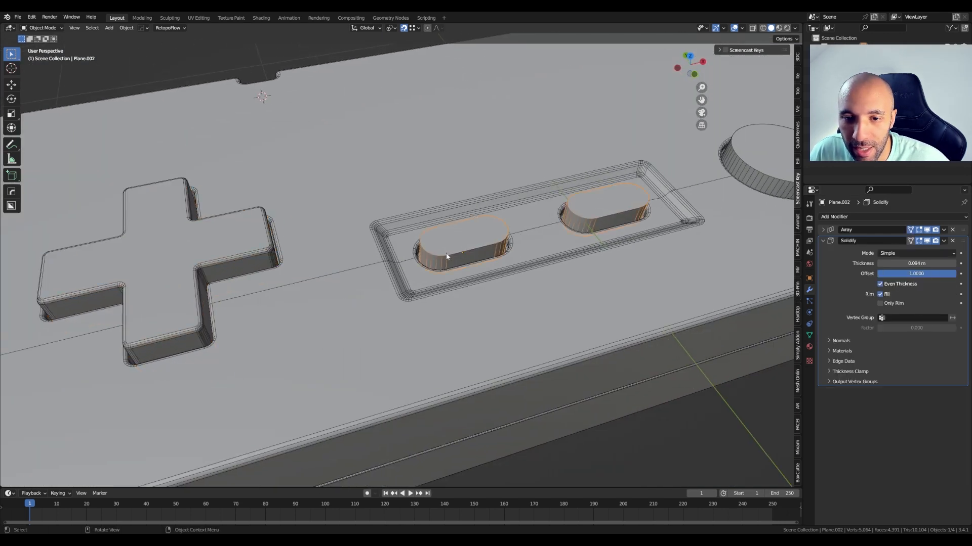
scroll(446, 253, up, 1)
click(822, 241)
click(832, 218)
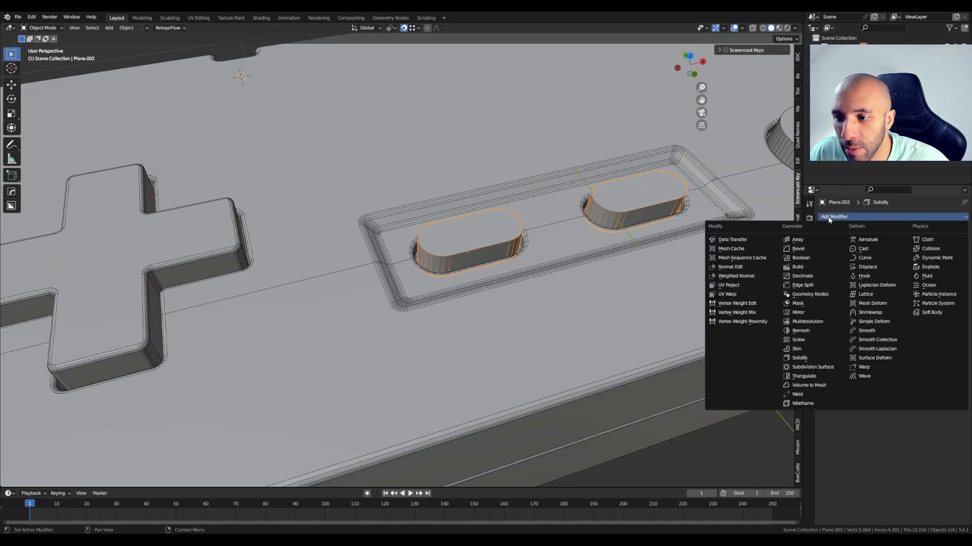
click(800, 251)
scroll(440, 236, up, 3)
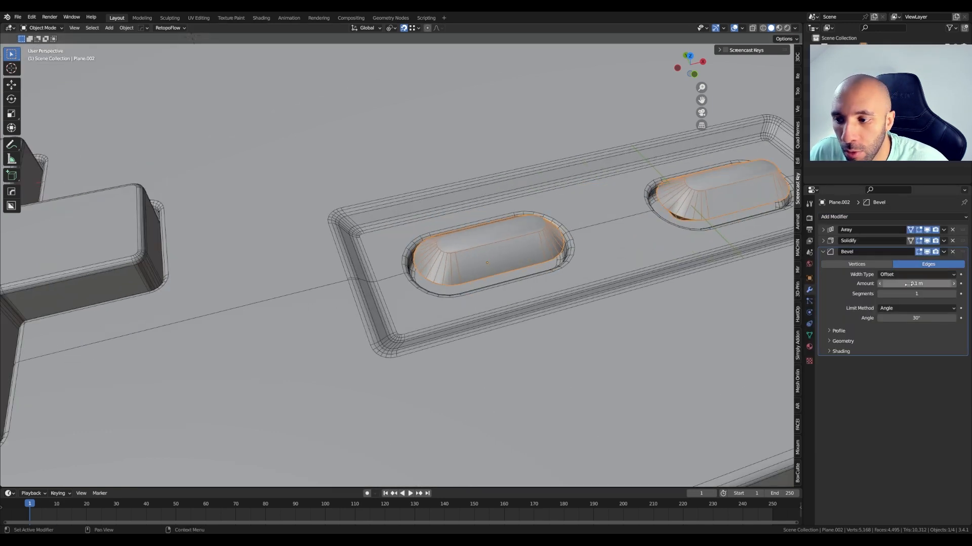
Step: Set the Select and Start buttons' bevel to 3 segments, a 60° angle limit and an amount of 0.025 m
click(953, 294)
click(953, 293)
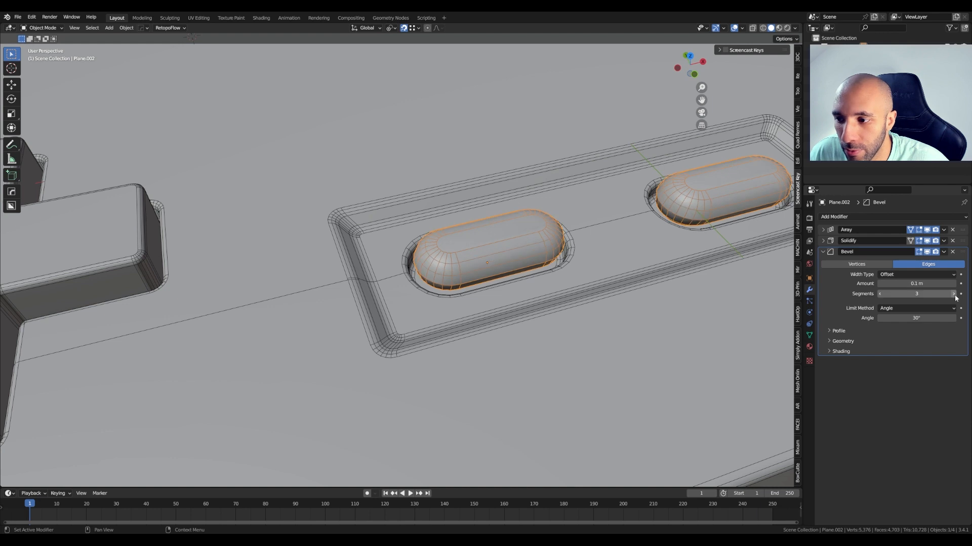
click(926, 319)
text(60)
key(Return)
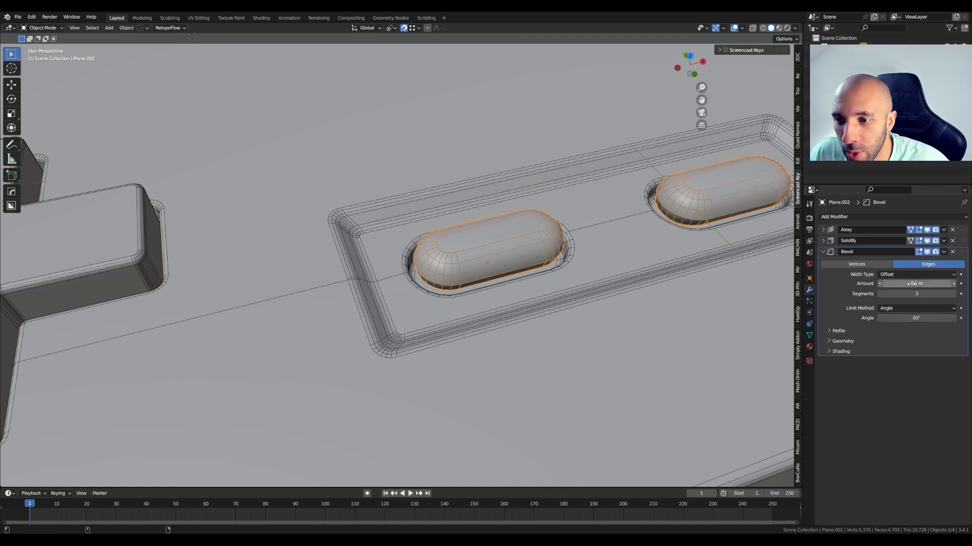
drag(911, 284, 894, 283)
middle_drag(516, 290, 480, 245)
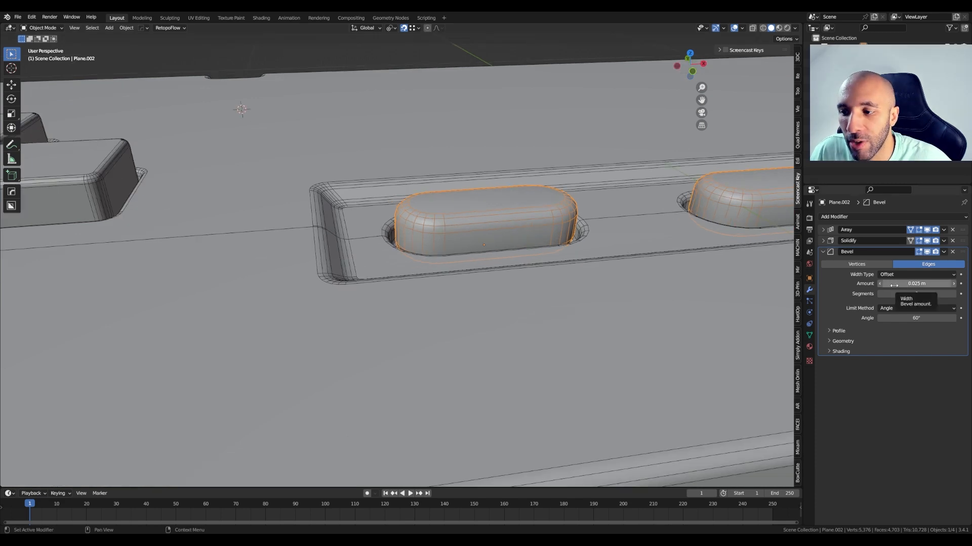
Step: Increase the Select and Start buttons' Solidify thickness to 0.153 m and their bevel amount to 0.06 m
drag(894, 285, 931, 263)
click(823, 241)
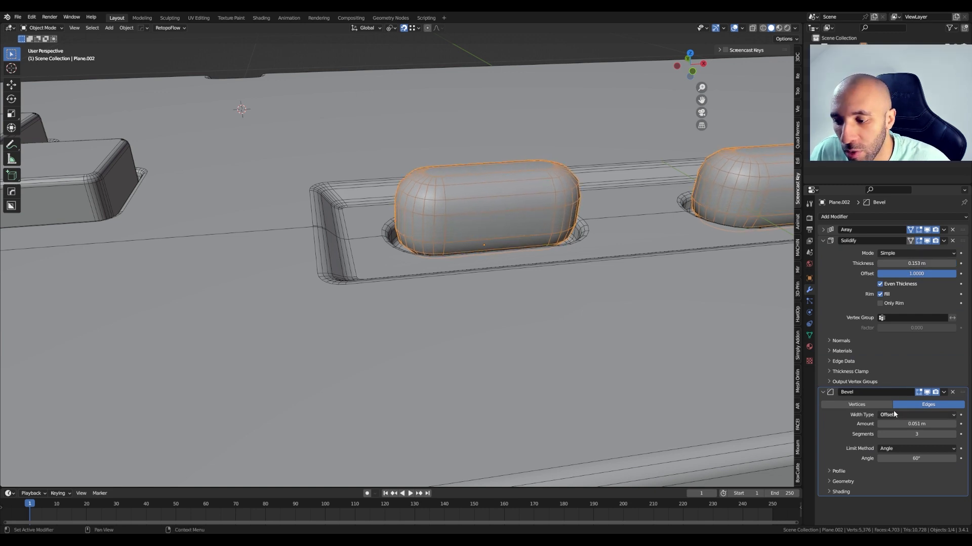
drag(896, 424, 902, 424)
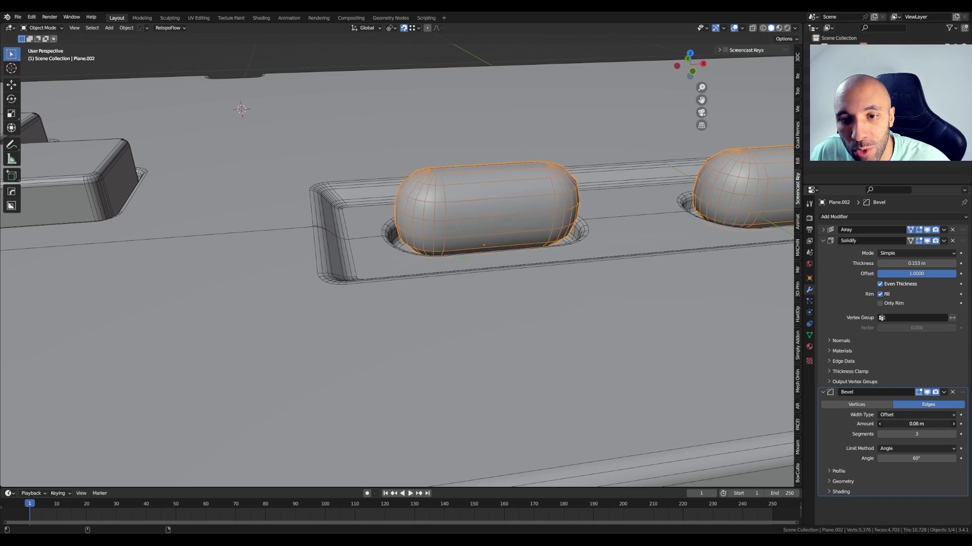
middle_drag(578, 275, 573, 297)
middle_drag(476, 282, 523, 263)
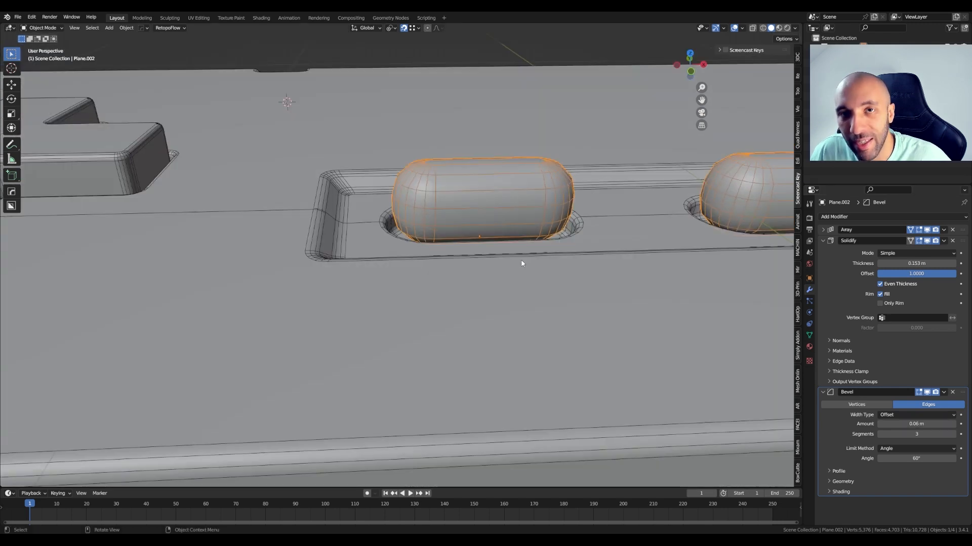
Step: Lower the Select and Start buttons about 0.049 m along the global Z axis
key(Tab)
key(g)
key(z)
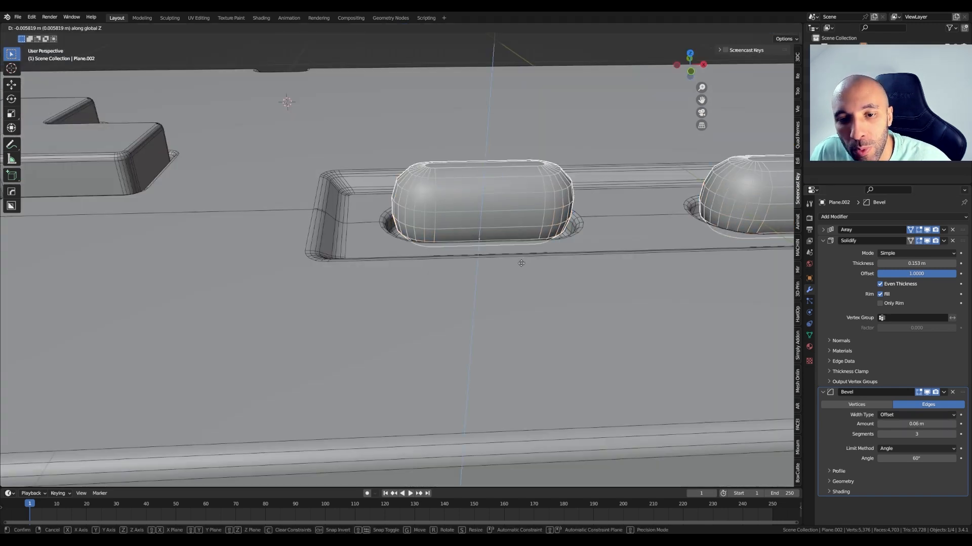
click(525, 279)
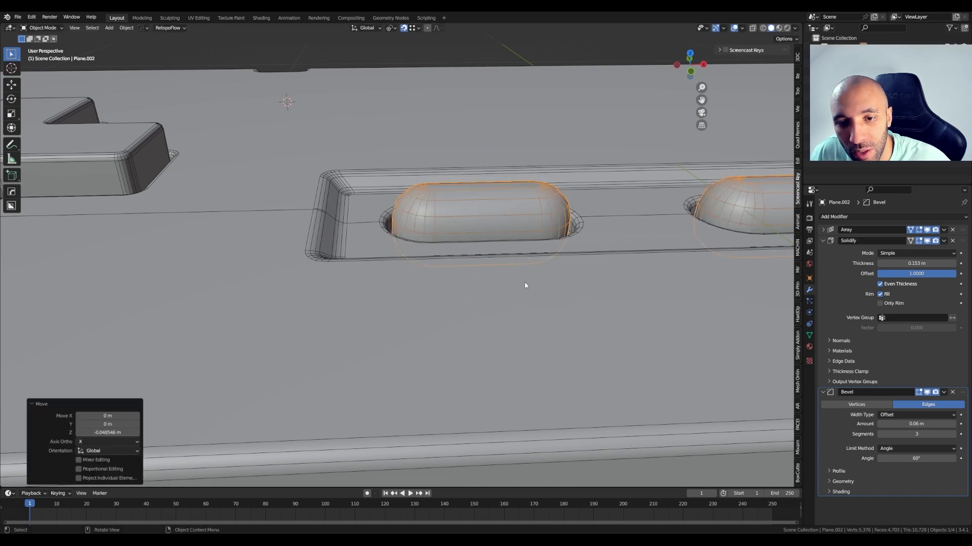
key(Tab)
Step: Turn off the wireframe overlay from the quick favorites
mouse_move(525, 282)
middle_down()
mouse_move(542, 252)
mouse_move(534, 265)
middle_up()
key(q)
mouse_move(537, 263)
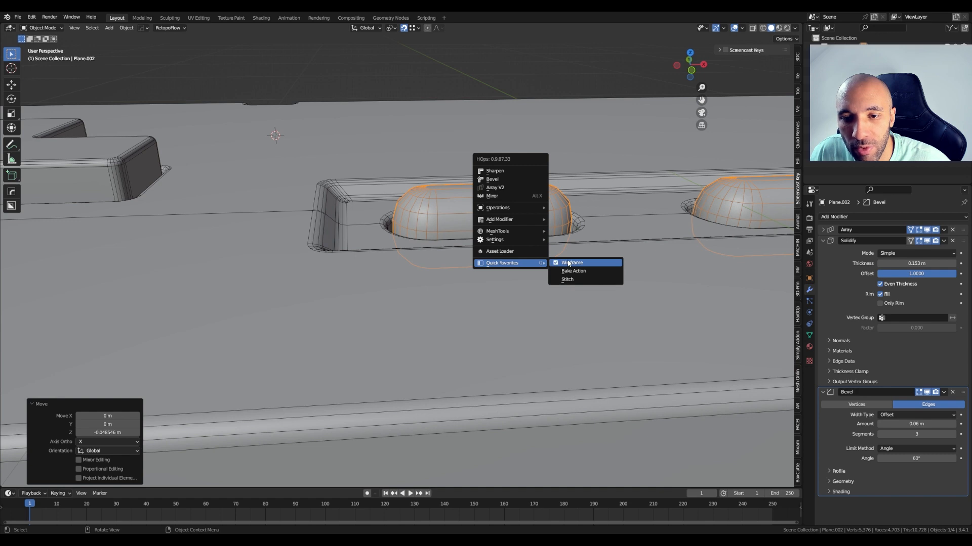
click(568, 263)
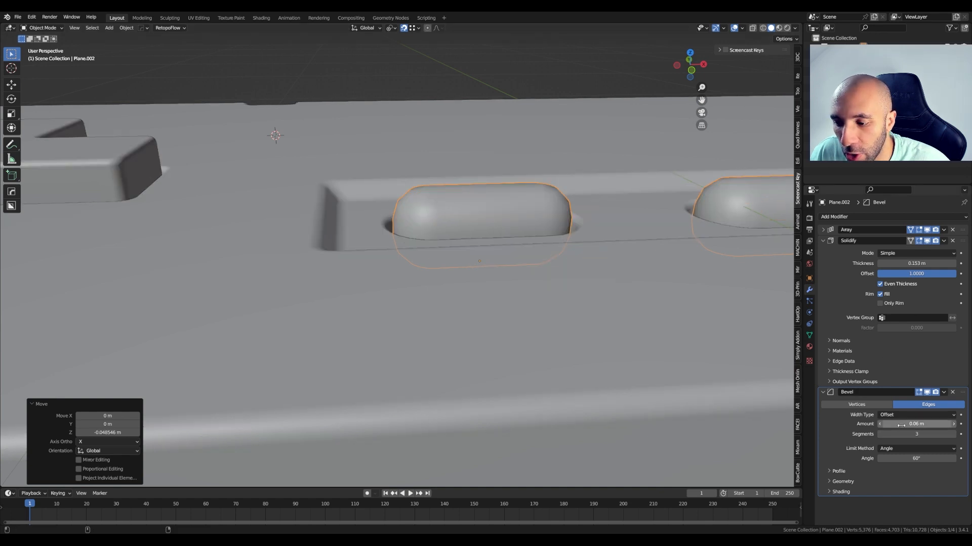
Step: Set the Select and Start buttons' bevel amount to 0.043 m with 7 segments
mouse_move(915, 424)
mouse_down()
mouse_move(931, 424)
mouse_move(908, 424)
mouse_up()
scroll(454, 211, up, 4)
scroll(455, 211, up, 4)
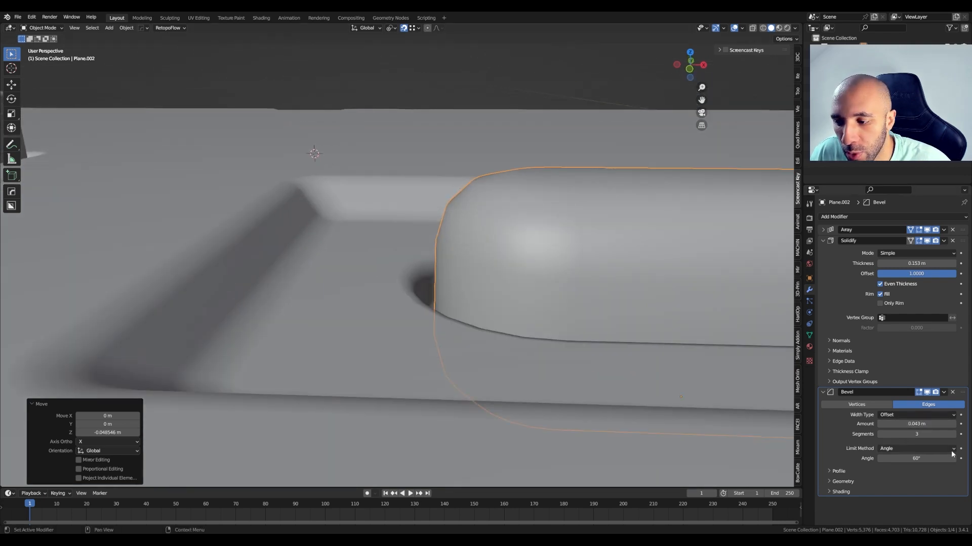
click(954, 434)
click(954, 434)
click(954, 434)
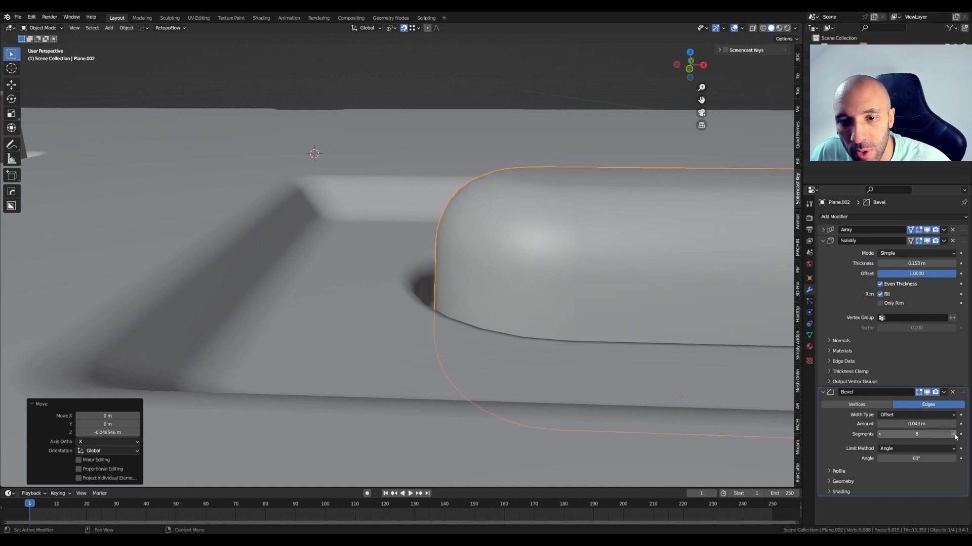
click(954, 434)
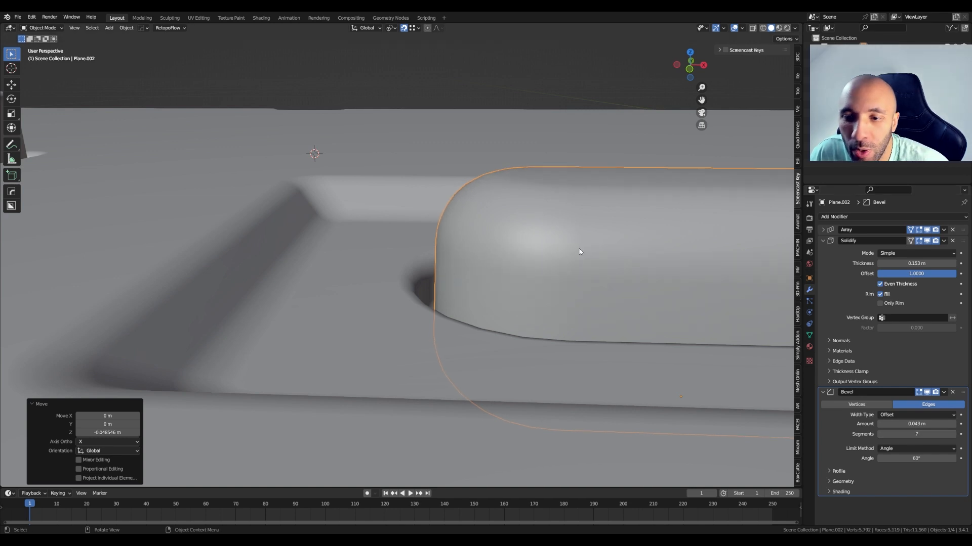
Step: Add a Bevel modifier with 3 segments to the round A and B buttons
scroll(354, 180, down, 5)
middle_drag(354, 180, 411, 274)
scroll(411, 275, down, 3)
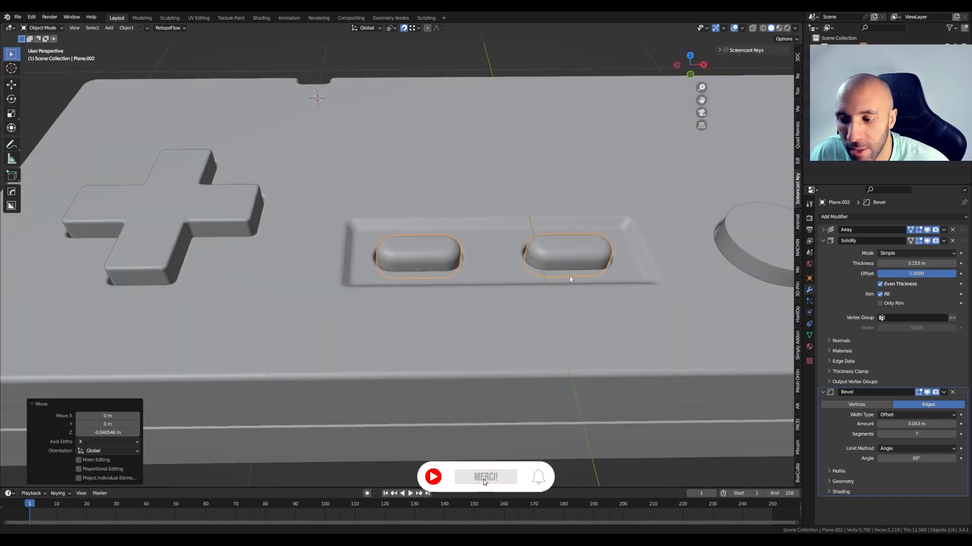
mouse_move(569, 278)
shift+middle_down()
mouse_move(497, 273)
mouse_move(517, 290)
mouse_move(551, 254)
mouse_move(560, 278)
shift+middle_up()
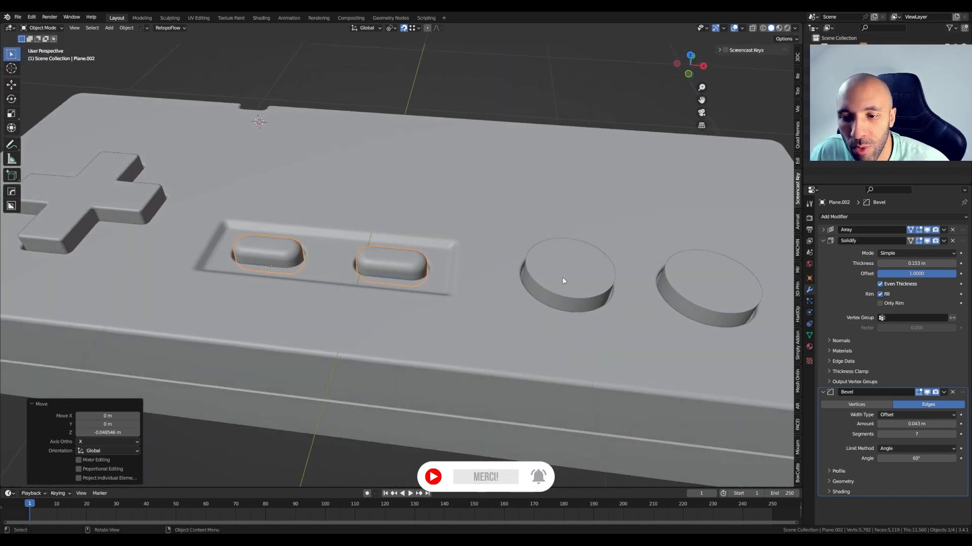
click(559, 268)
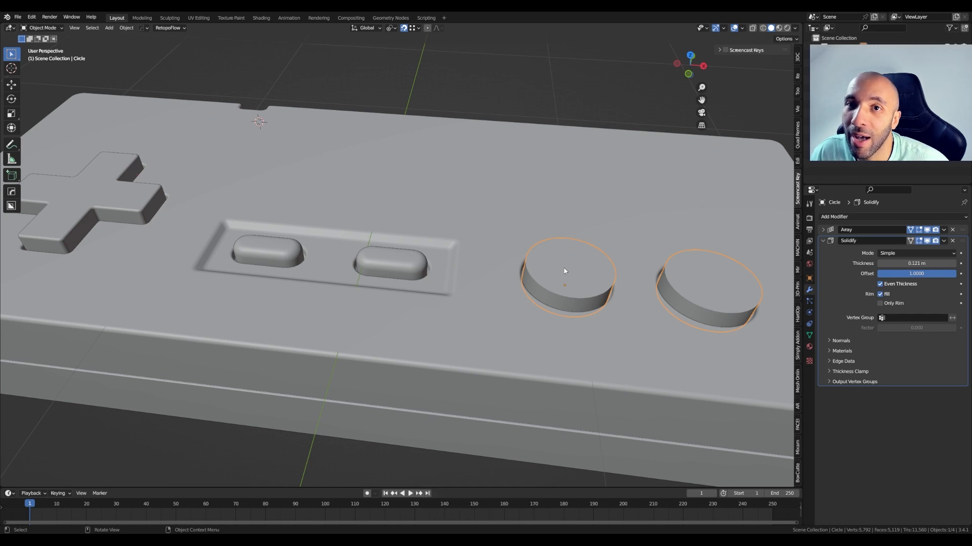
scroll(562, 273, up, 1)
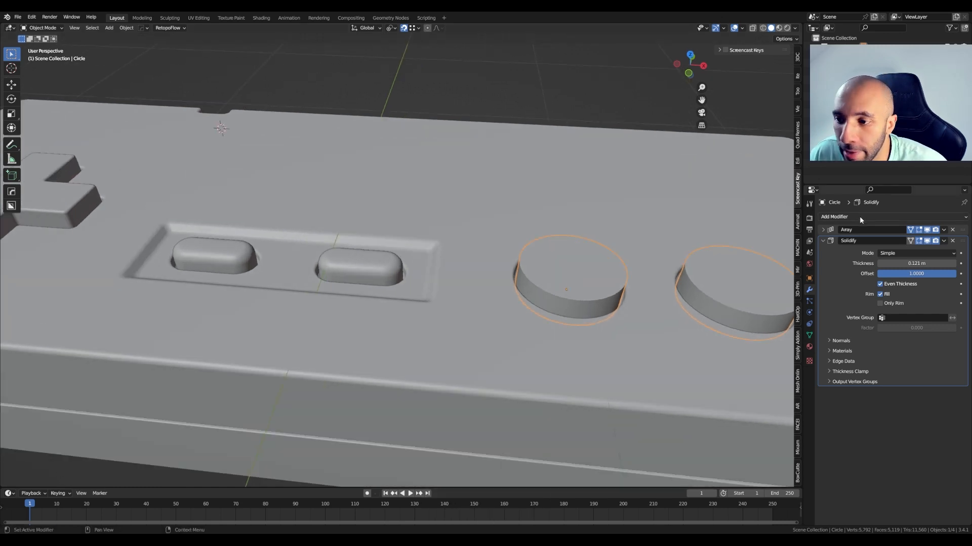
click(823, 242)
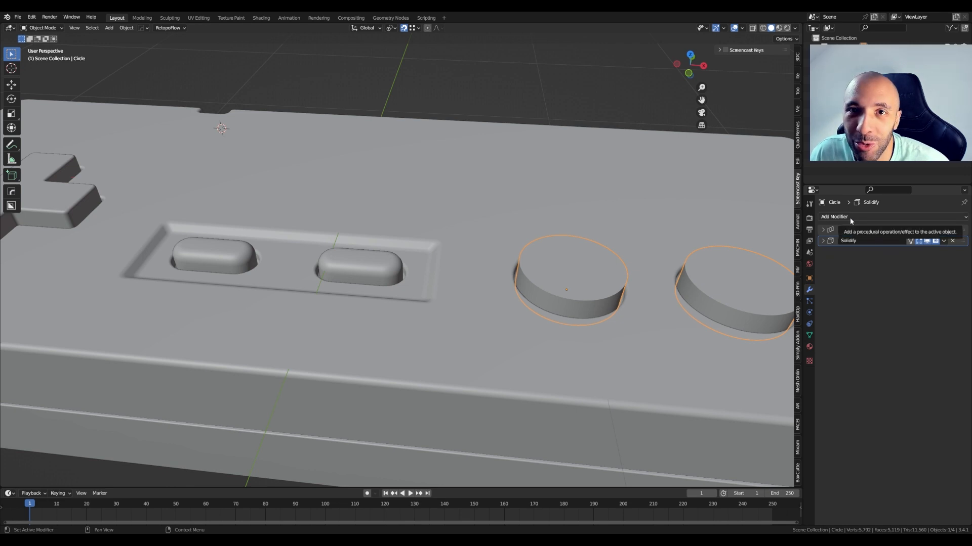
click(849, 217)
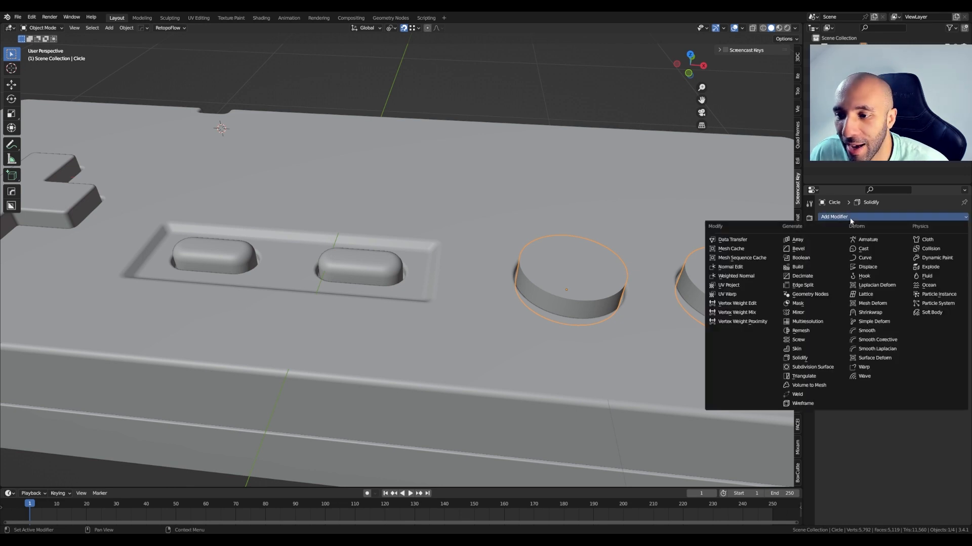
click(809, 249)
scroll(572, 294, up, 3)
click(953, 294)
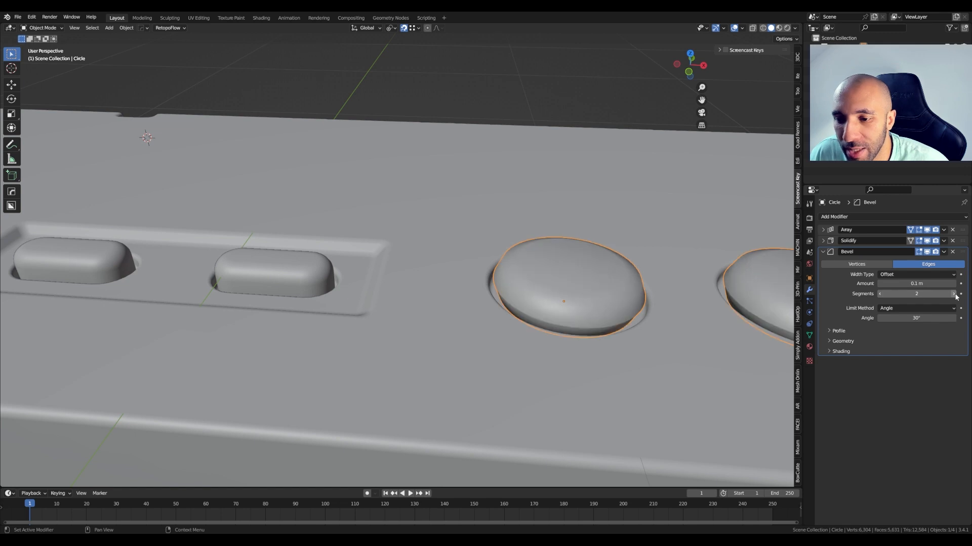
click(954, 294)
Step: Set the A and B buttons' bevel angle limit to 60° and bevel amount to 0.018 m, and deselect them
double_click(925, 317)
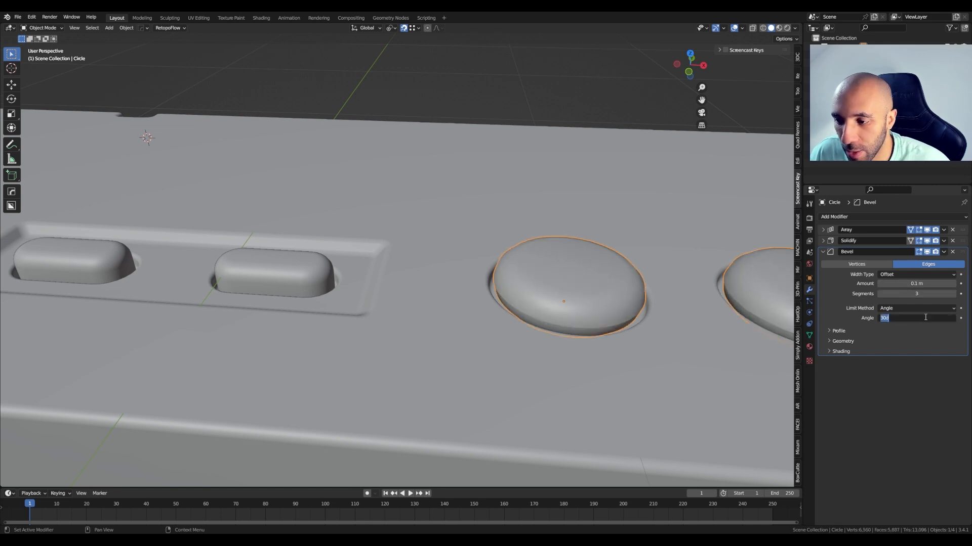
text(6)
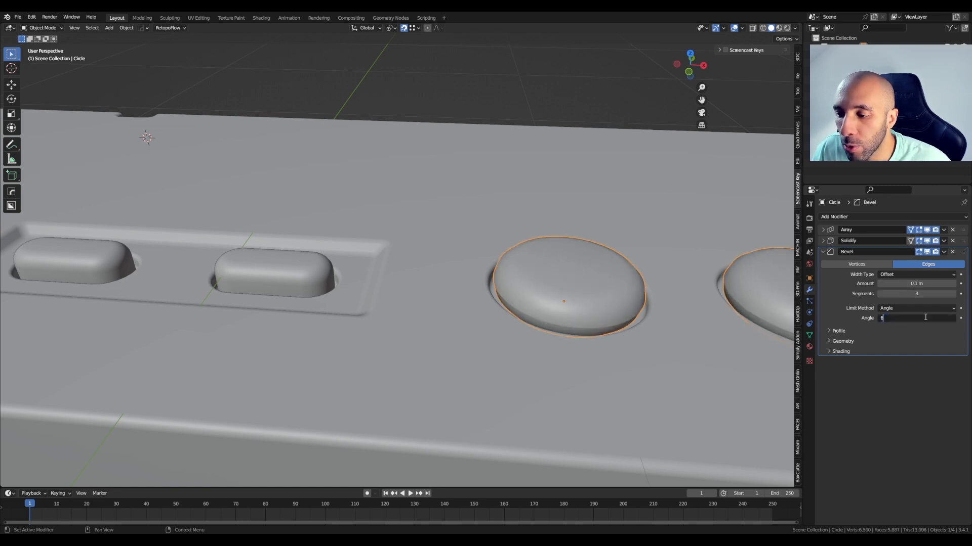
text(0)
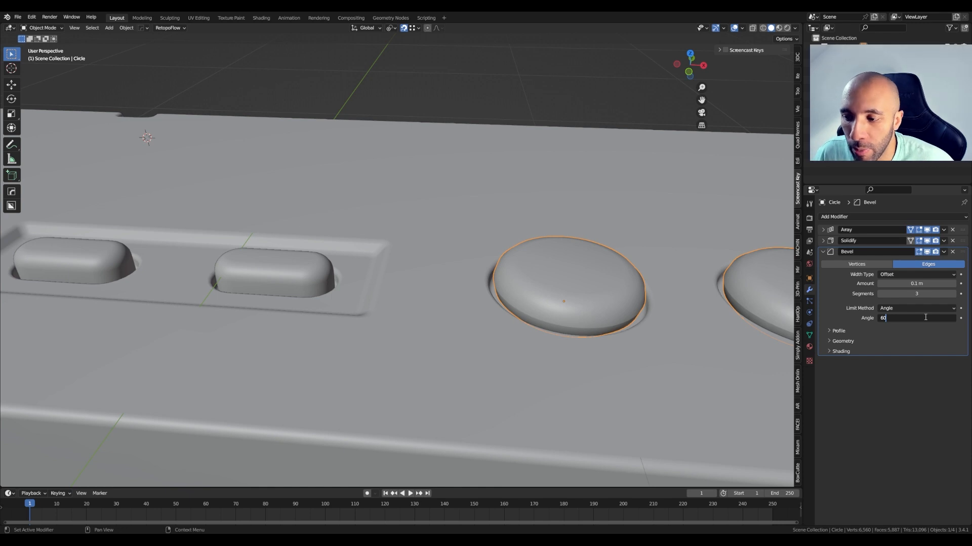
key(Return)
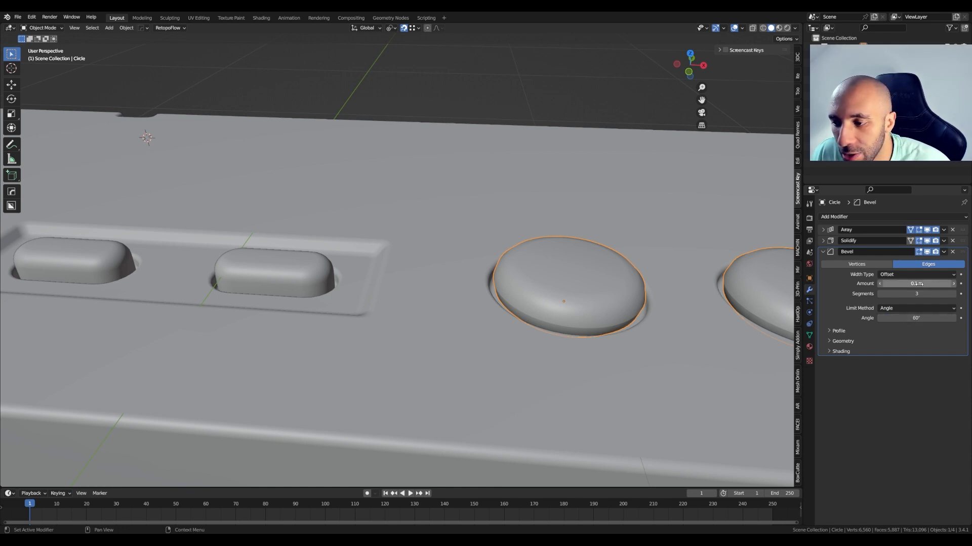
drag(921, 284, 903, 283)
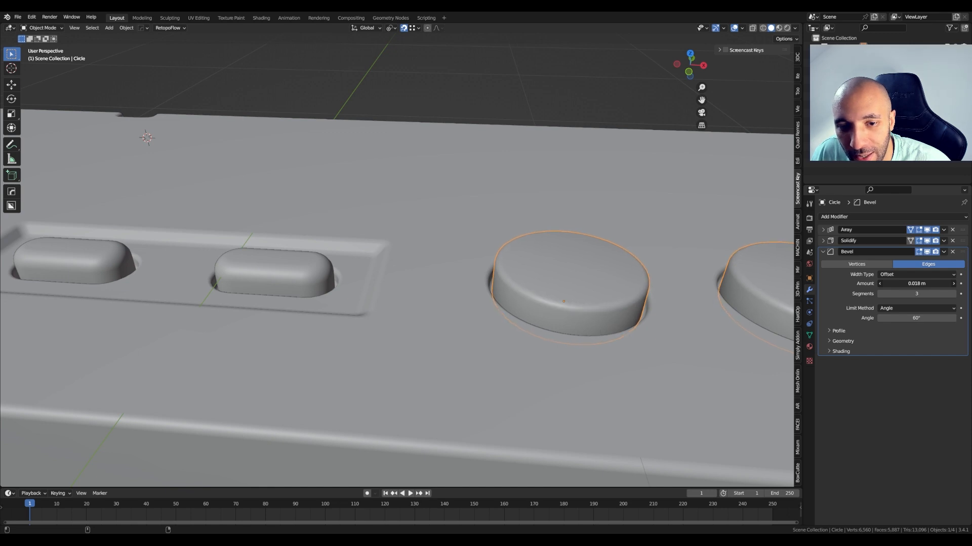
scroll(560, 409, down, 7)
click(495, 406)
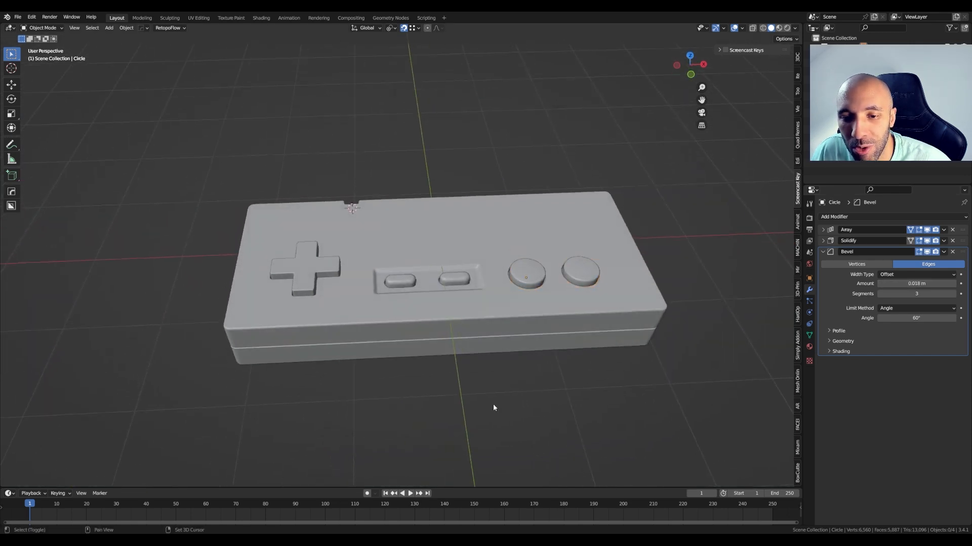
Step: Reveal all hidden objects, including the cutters around the cable hole at the controller's back
shift+middle_drag(495, 406, 584, 389)
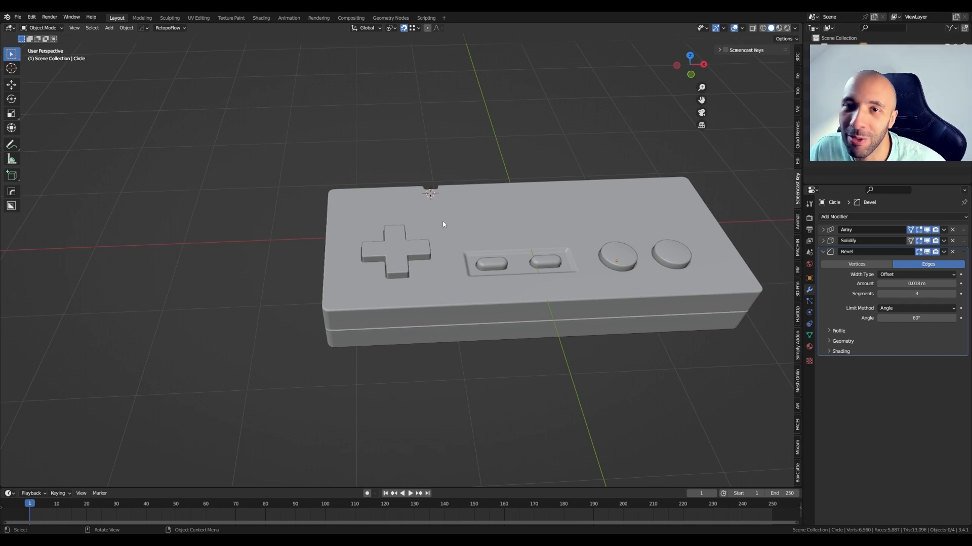
middle_drag(415, 228, 457, 245)
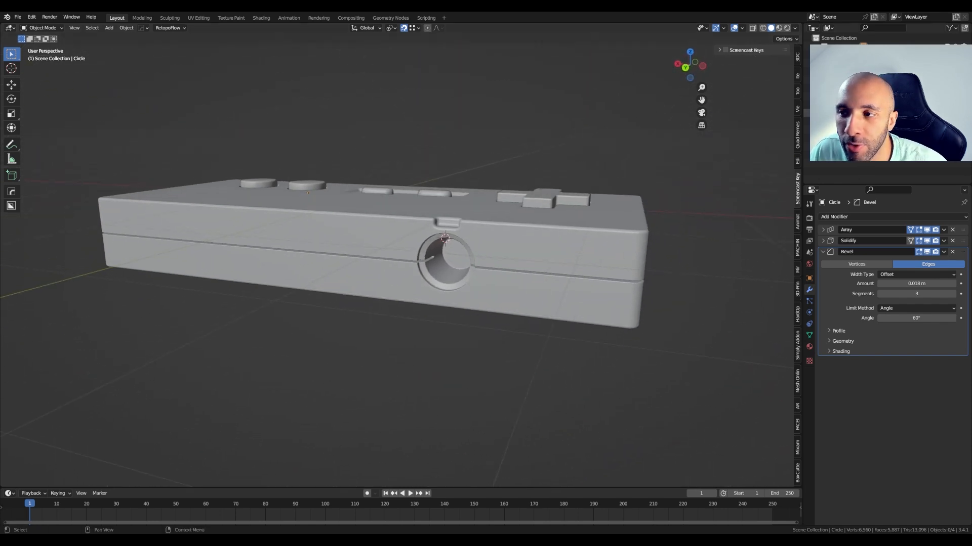
key(alt+h)
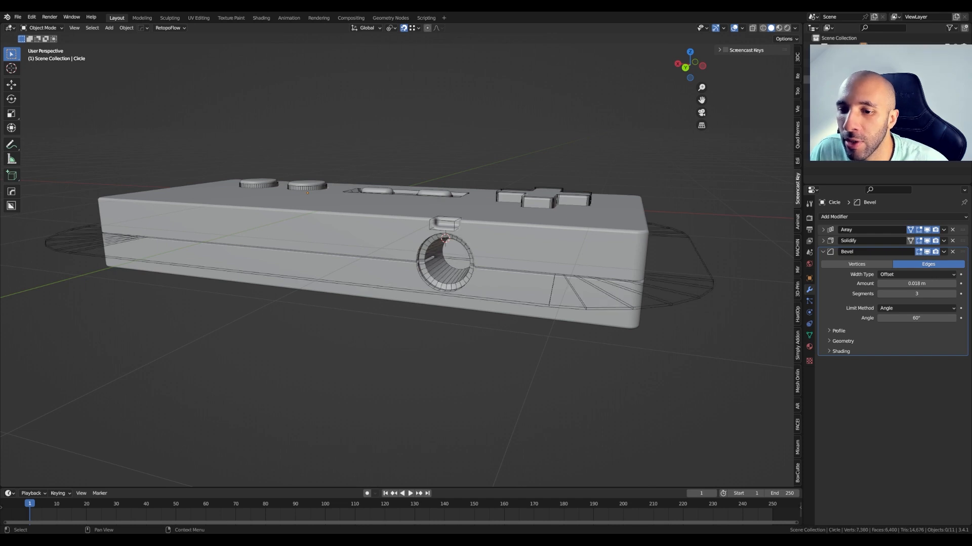
Step: Open the cable-hole cylinder at the controller's back for face editing with X-ray turned on
scroll(460, 225, up, 3)
click(414, 295)
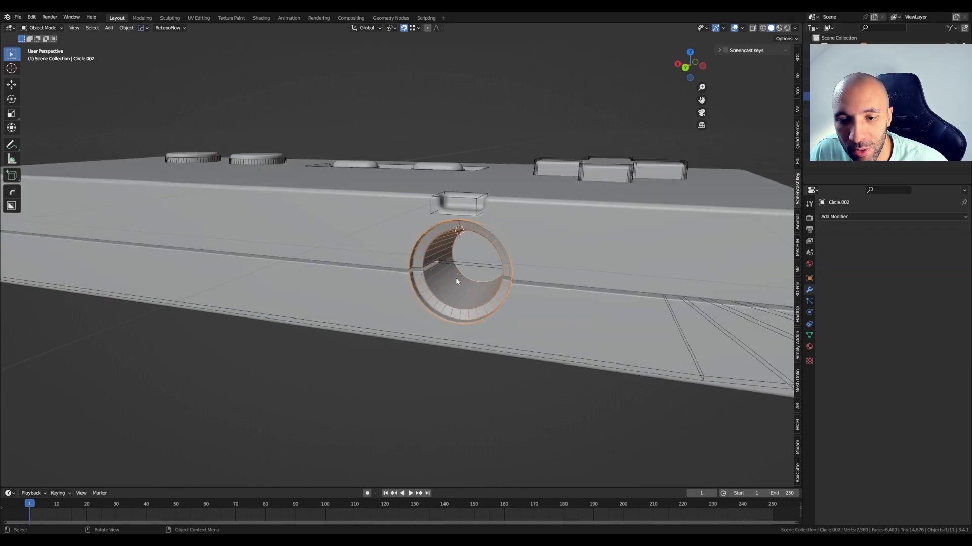
mouse_move(457, 280)
middle_down()
mouse_move(436, 275)
mouse_move(449, 260)
mouse_move(464, 264)
middle_up()
key(Tab)
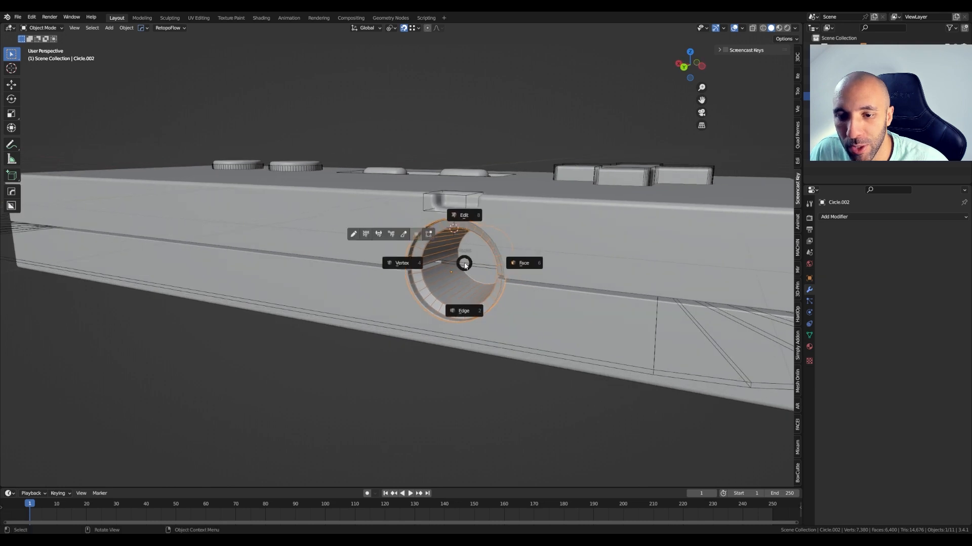
click(523, 263)
middle_drag(528, 266, 526, 291)
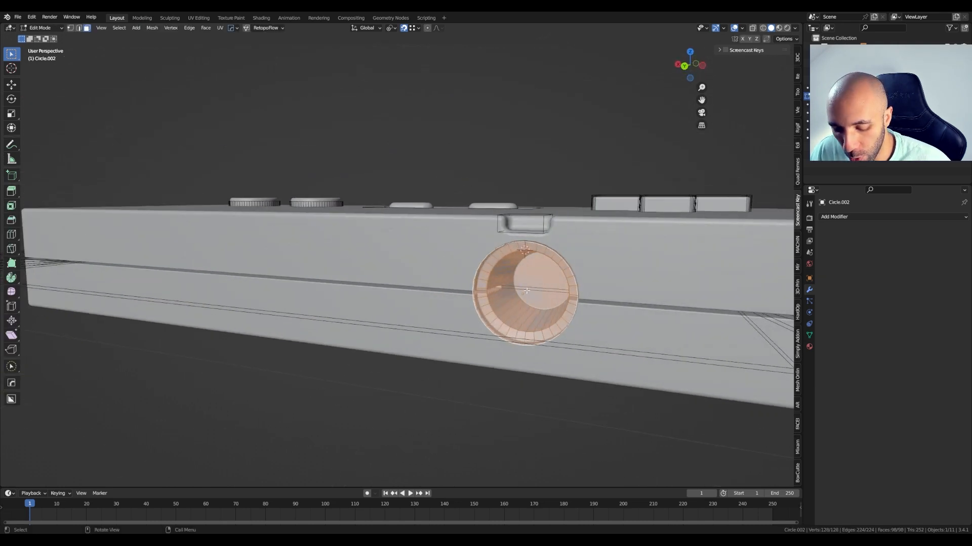
key(alt+z)
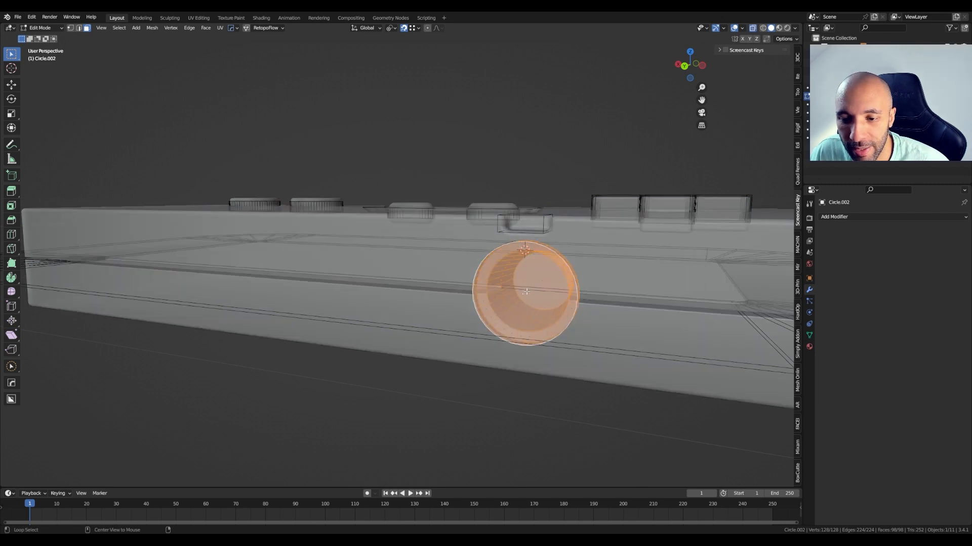
Step: Place the 3D cursor on the cable-hole cylinder's inner end face and return to Object Mode with X-ray off
middle_drag(537, 284, 553, 286)
click(534, 276)
key(shift+s)
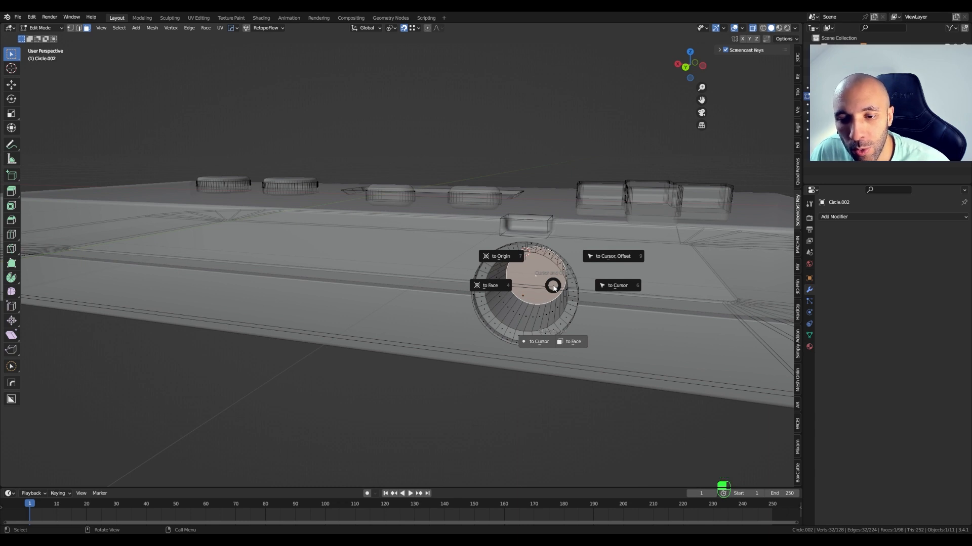
click(490, 286)
middle_drag(491, 286, 539, 289)
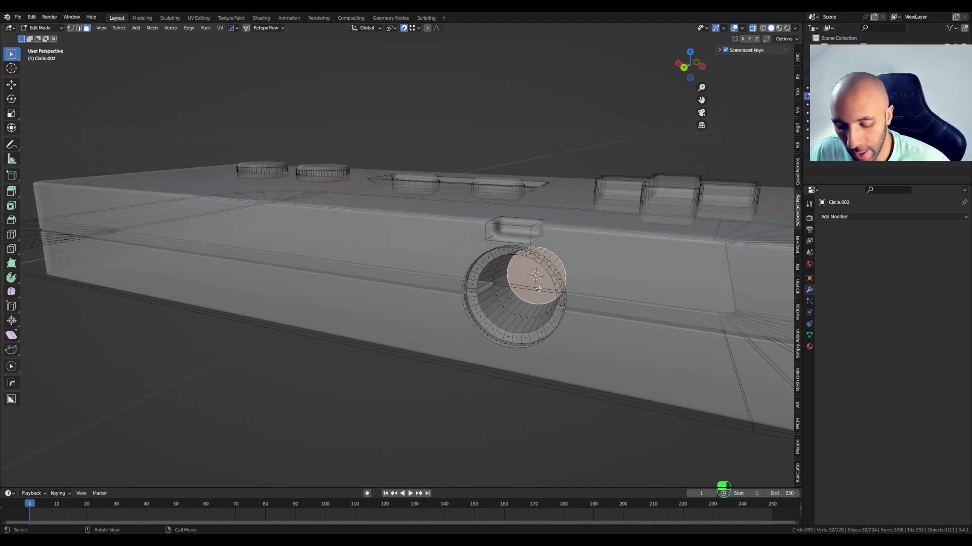
key(alt+z)
key(ctrl+Tab)
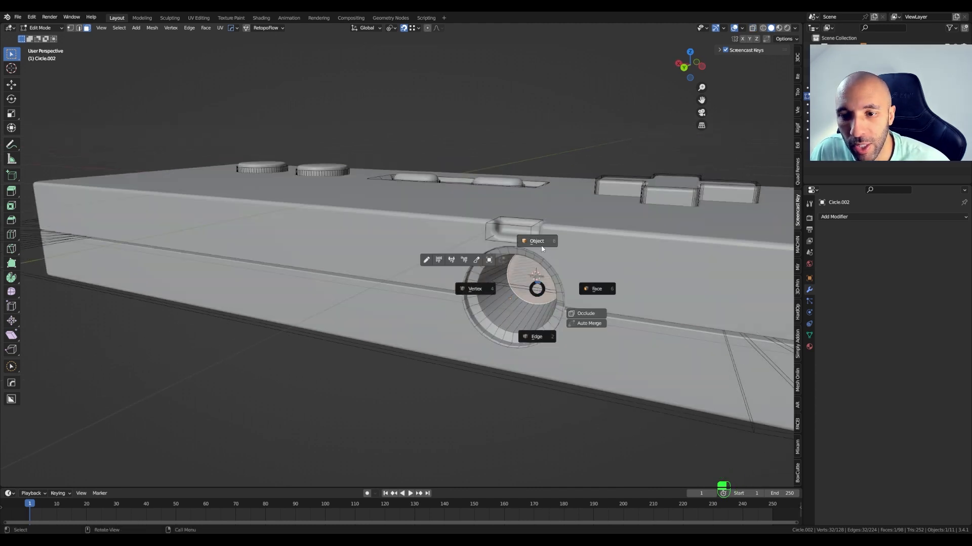
click(555, 349)
Step: Add a Path curve at the 3D cursor inside the cable hole
scroll(555, 349, down, 5)
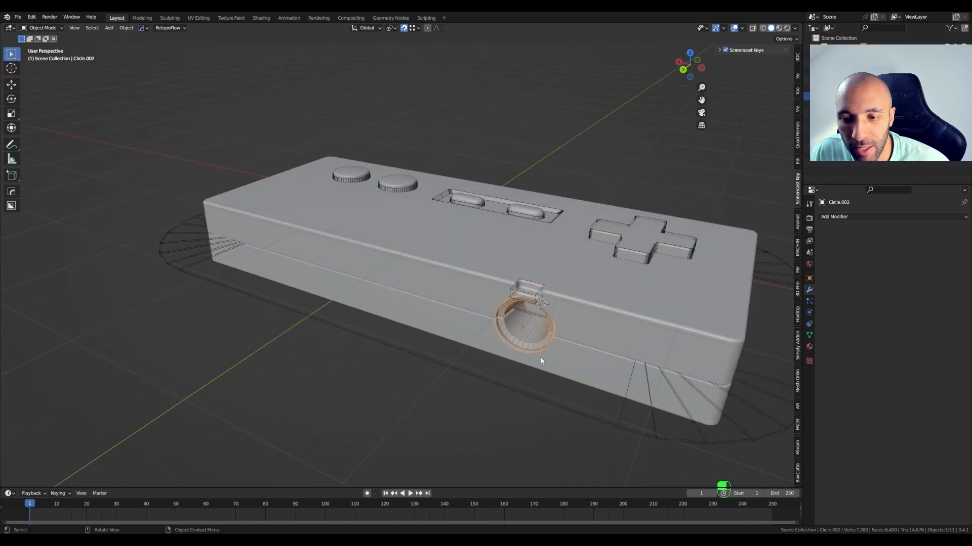
shift+middle_drag(544, 354, 572, 334)
key(shift+a)
mouse_move(574, 333)
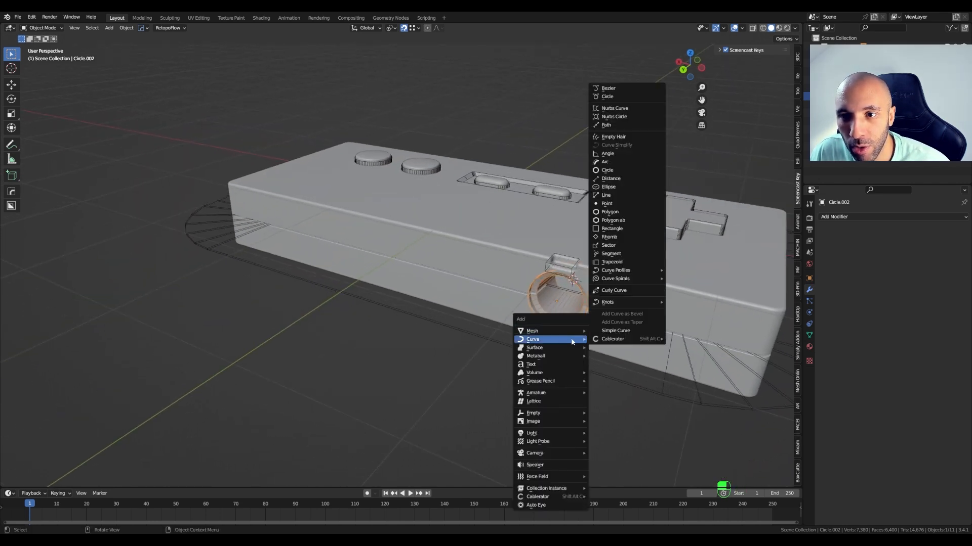
click(608, 125)
middle_drag(608, 126, 397, 22)
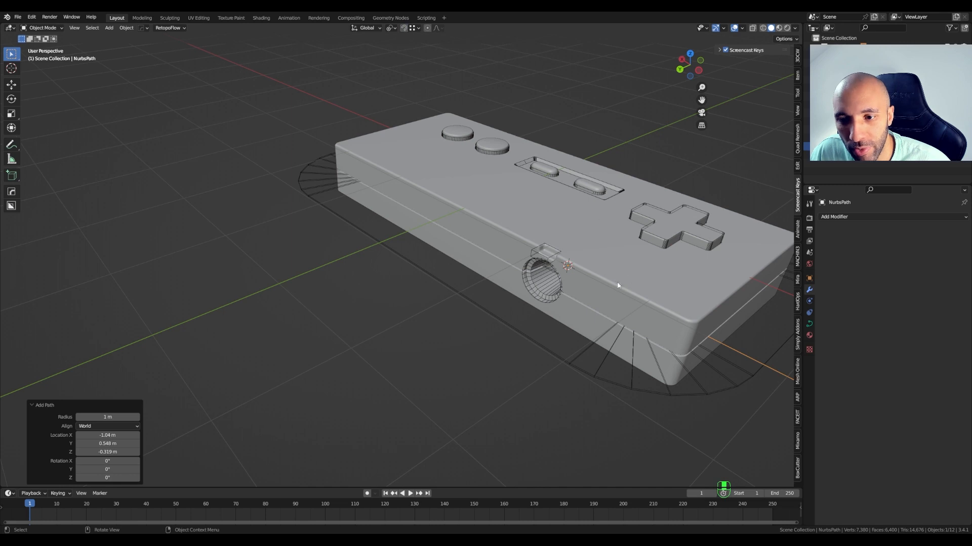
Step: Move the path about 1.27 m along the global Y axis, out behind the controller
middle_drag(617, 285, 555, 313)
key(g)
key(y)
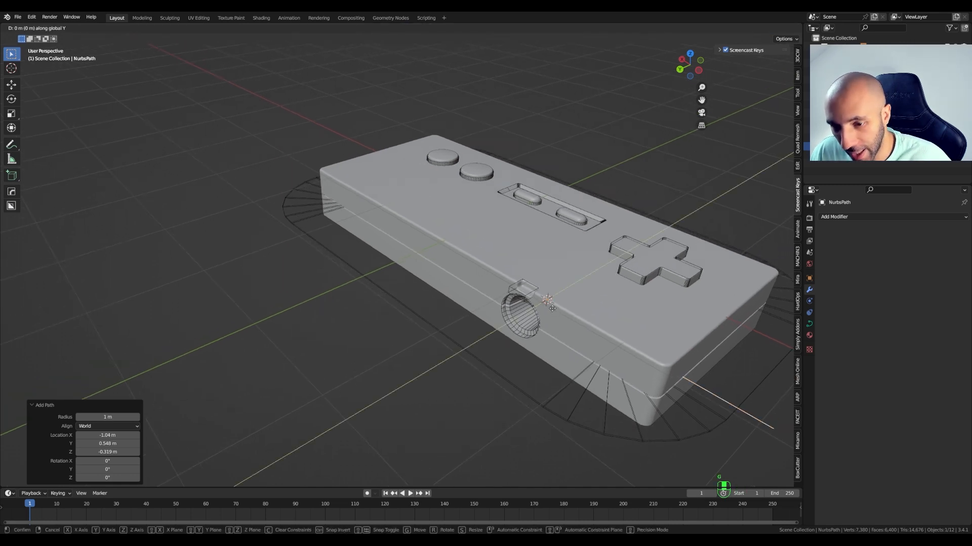
click(478, 377)
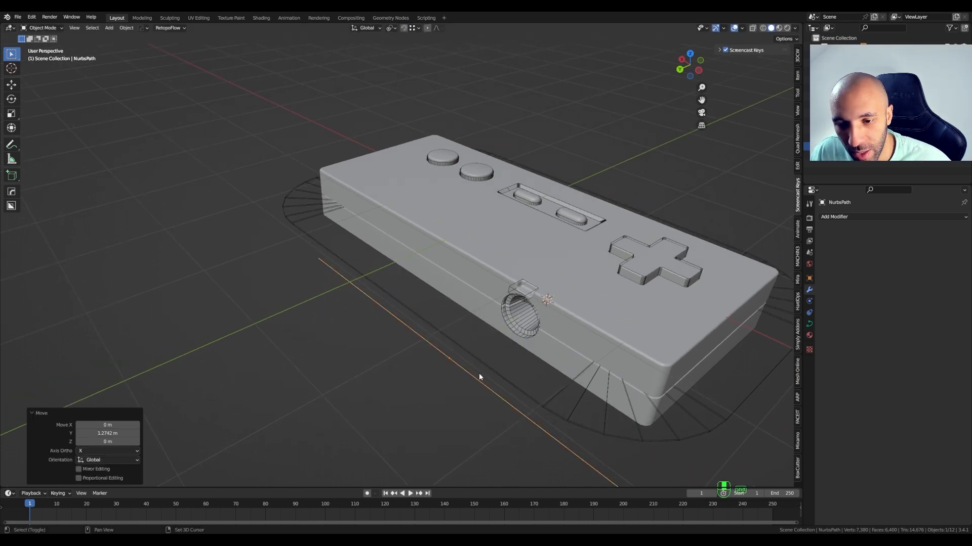
Step: In Edit Mode, snap the path's end control point on the cross side to the 3D cursor
middle_drag(479, 377, 466, 317)
key(Tab)
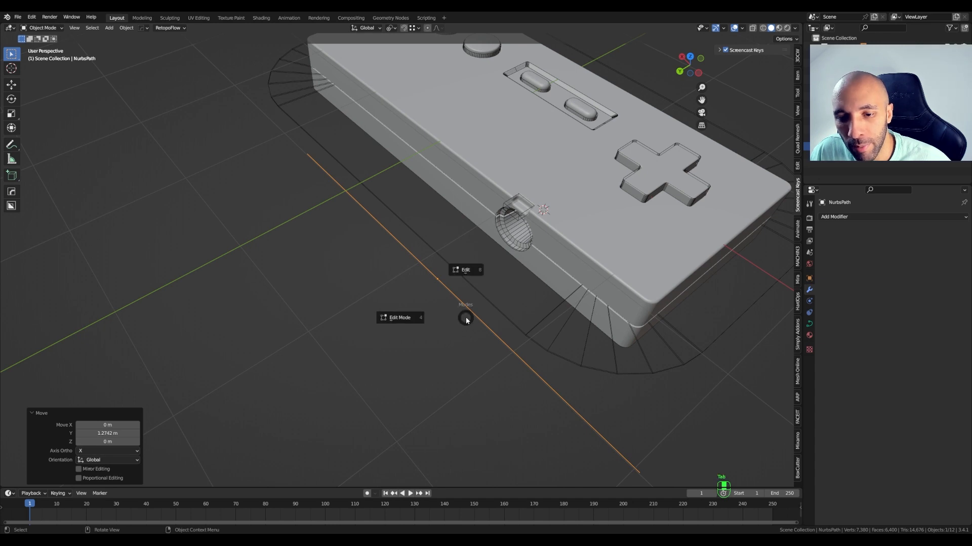
click(410, 320)
click(641, 473)
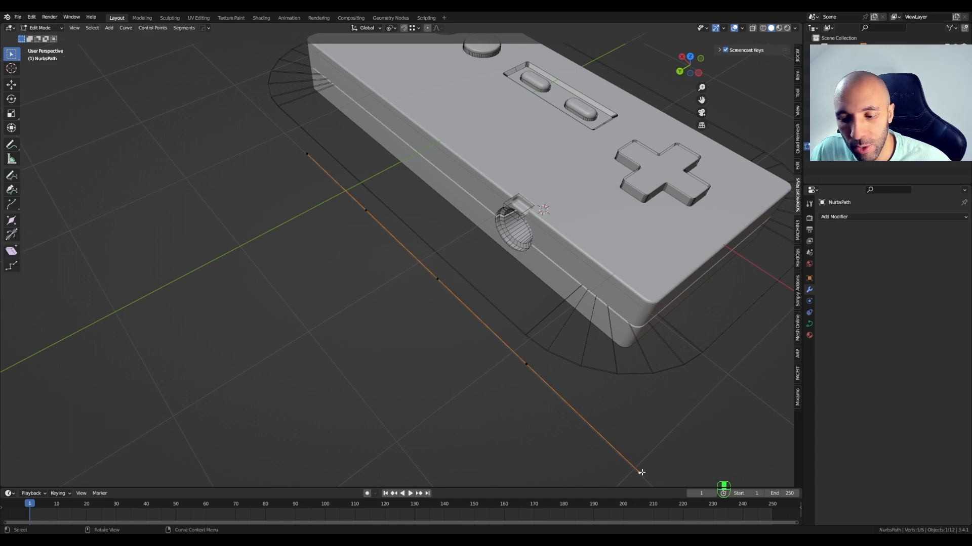
shift+middle_drag(654, 447, 313, 185)
key(KP_7)
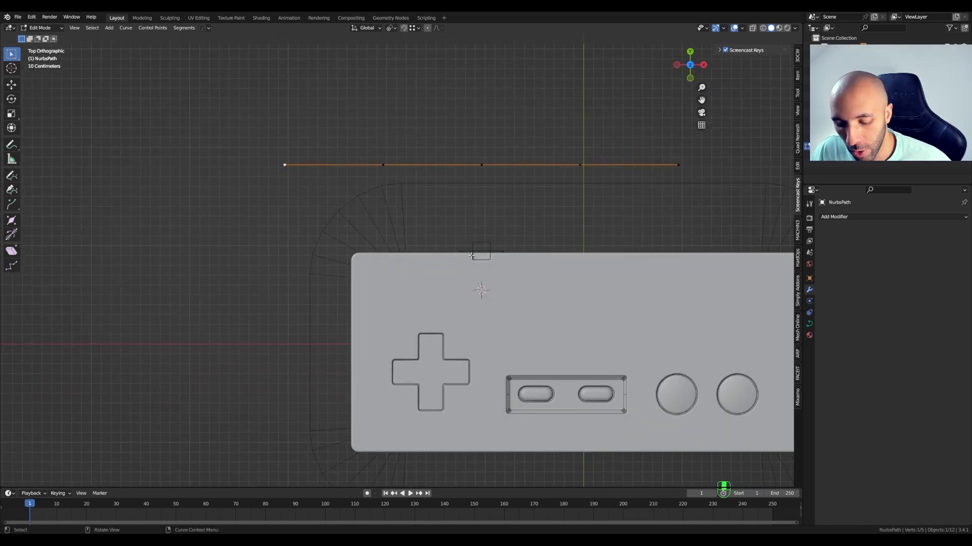
key(shift+s)
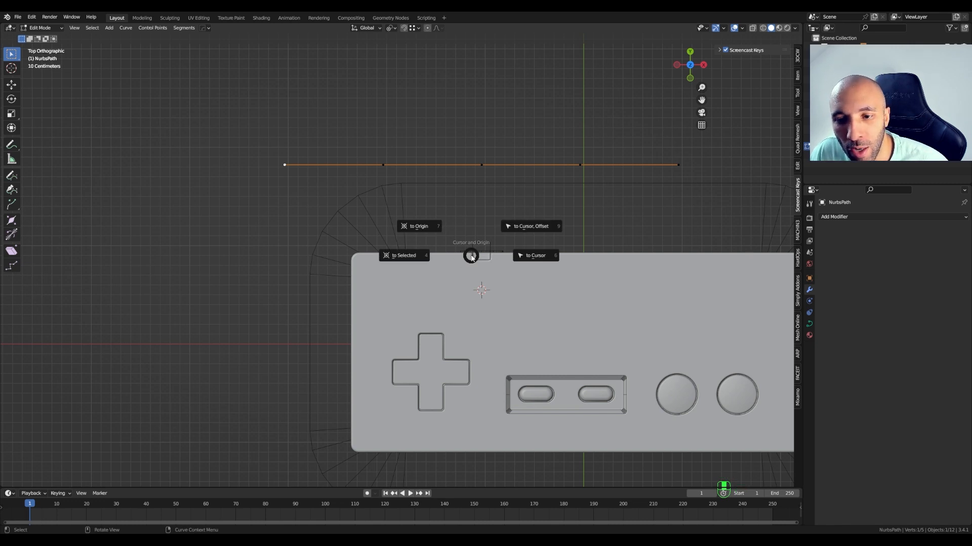
click(527, 257)
scroll(488, 280, up, 1)
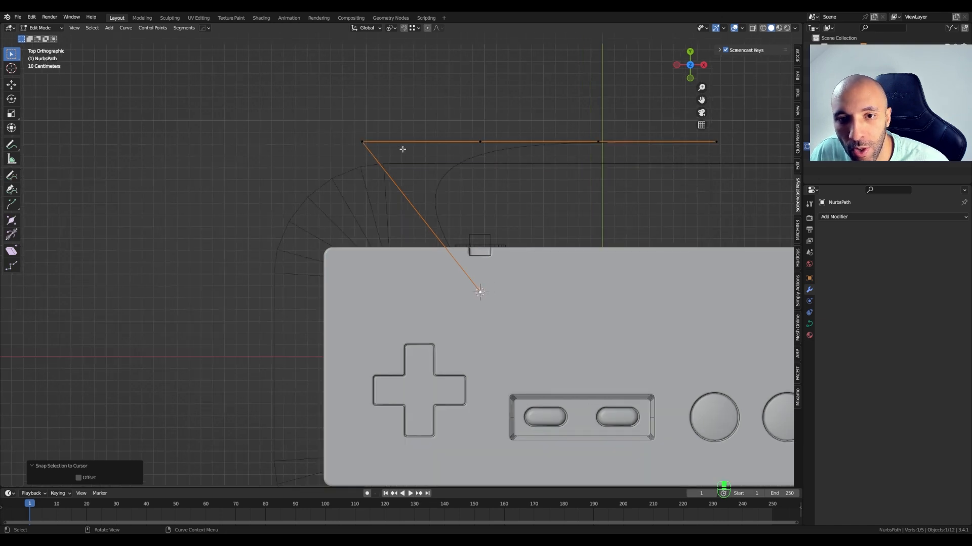
Step: Move the control point next to the snapped end about 0.77 m along X and 0.04 m along Y, behind the cable hole
click(373, 143)
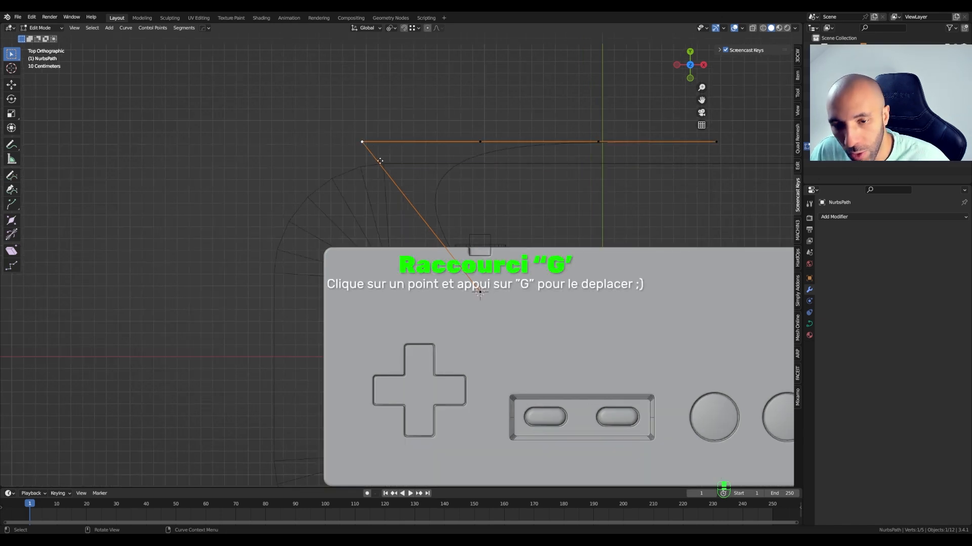
key(g)
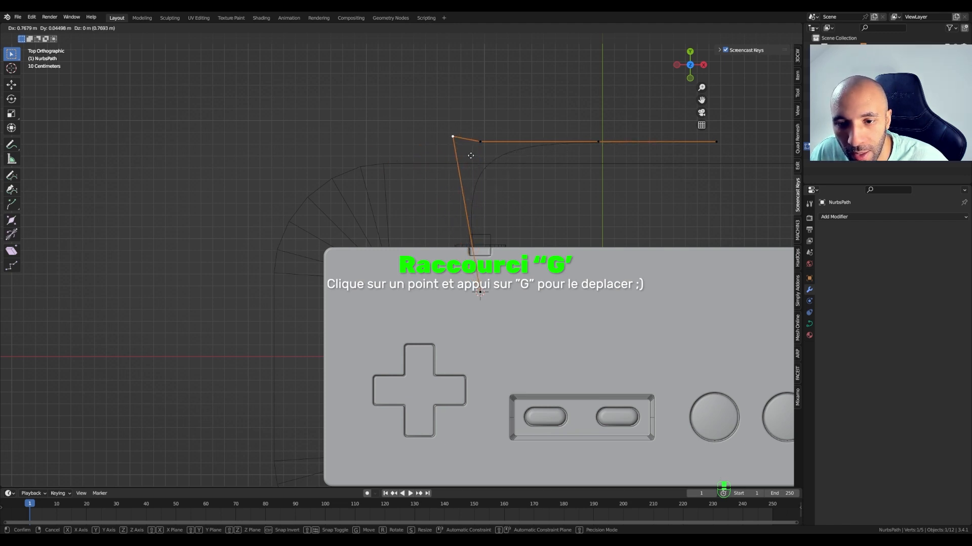
click(463, 183)
Step: Subdivide the path segment between the snapped end point and its neighbouring control point with one cut
scroll(502, 253, up, 2)
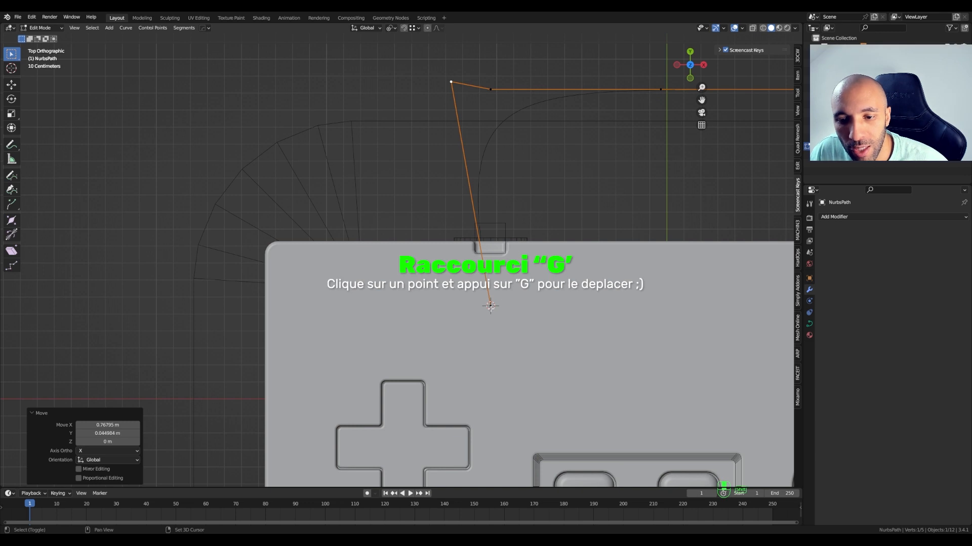
shift+click(491, 306)
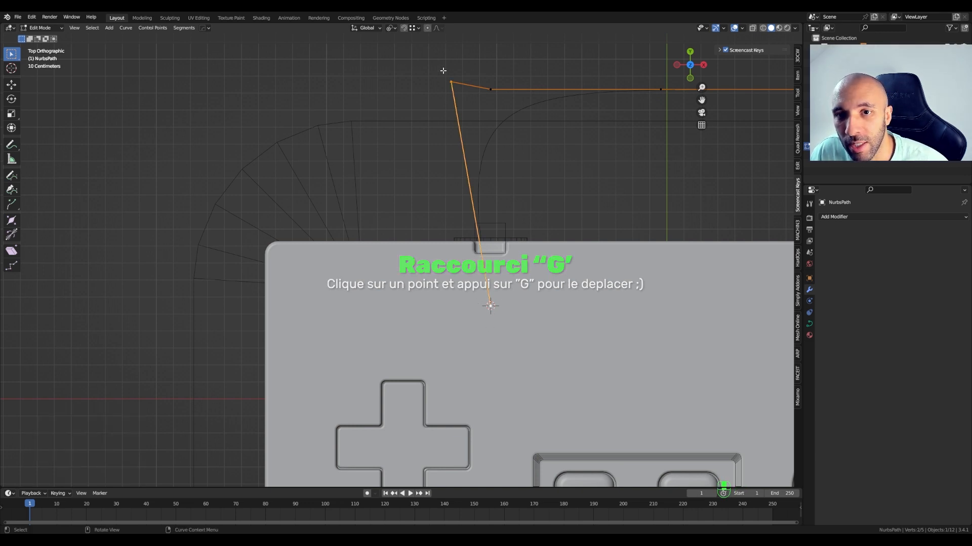
right_click(466, 201)
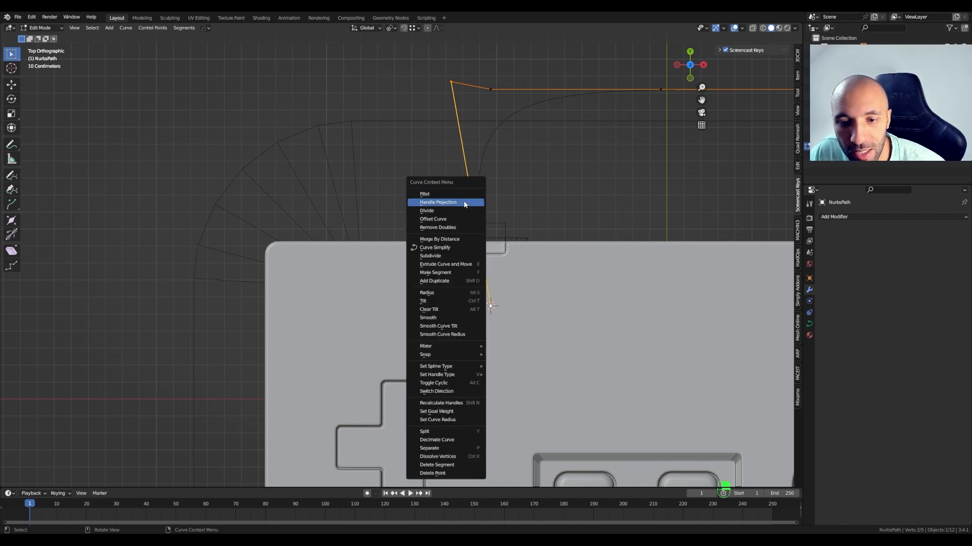
click(440, 256)
Step: Move the new middle control point about 0.15 m along X and 0.02 m along Y, roughly in line with the hole
scroll(489, 220, up, 4)
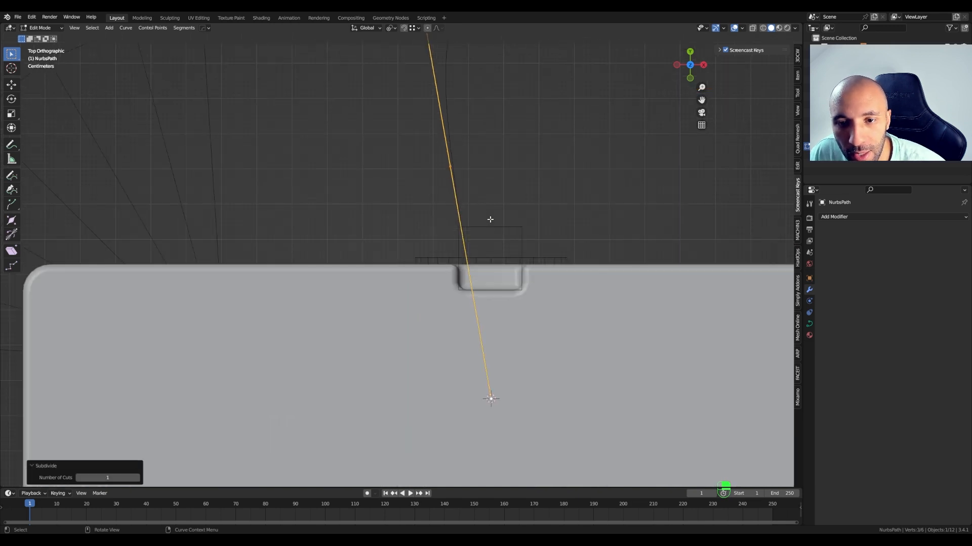
click(453, 166)
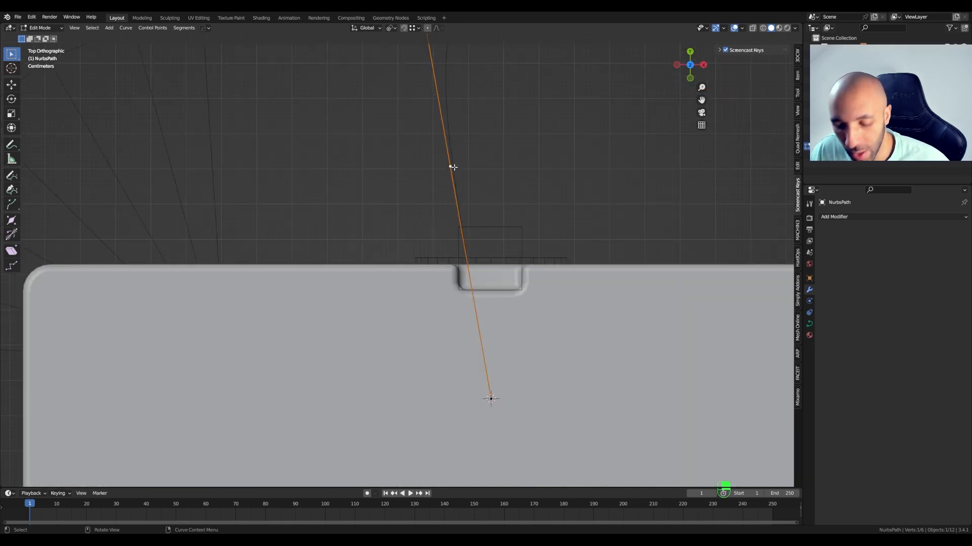
key(g)
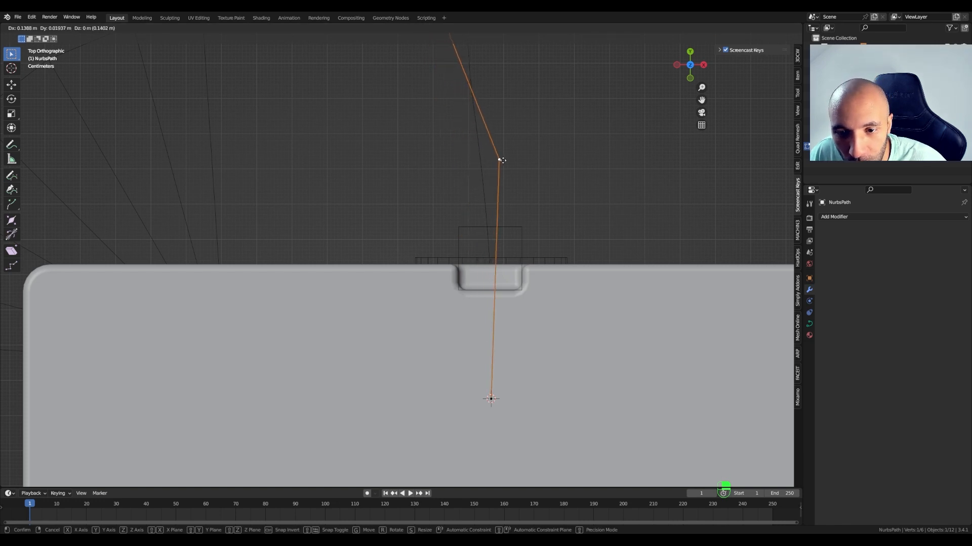
click(507, 160)
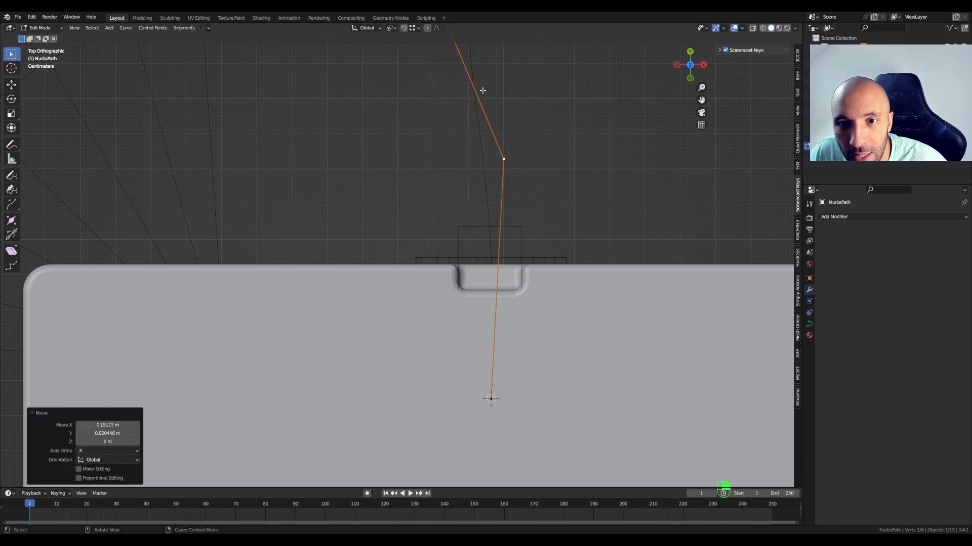
Step: Move the three outer control points into an S-bend, shifting the free end about -1.38 m in X and 1.43 m in Y
scroll(484, 126, down, 6)
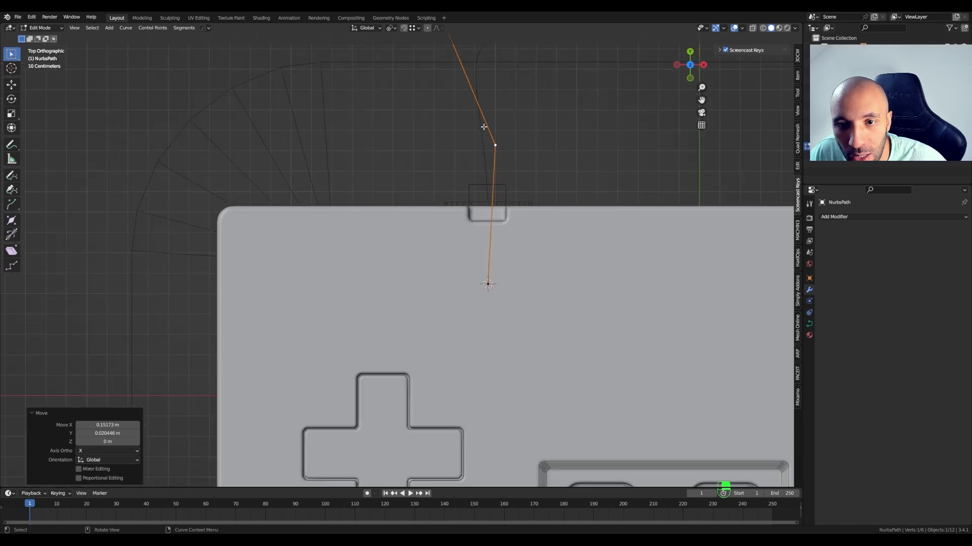
shift+middle_drag(503, 117, 462, 272)
click(448, 215)
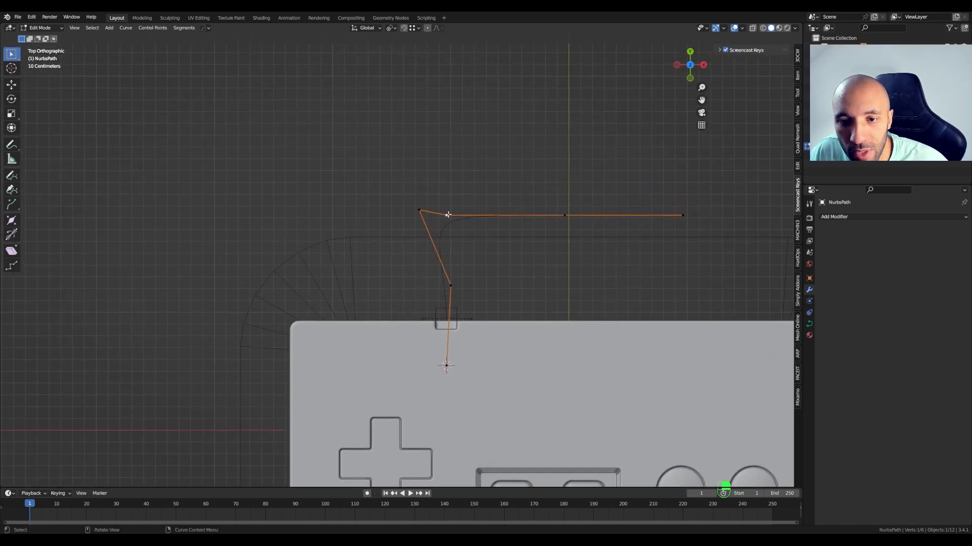
key(g)
click(507, 205)
click(565, 215)
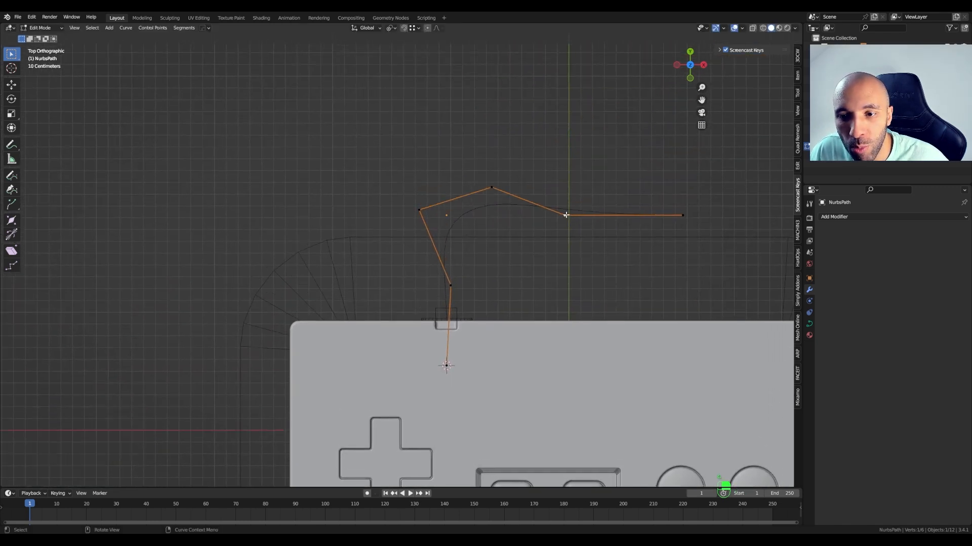
key(g)
click(592, 143)
click(682, 215)
key(g)
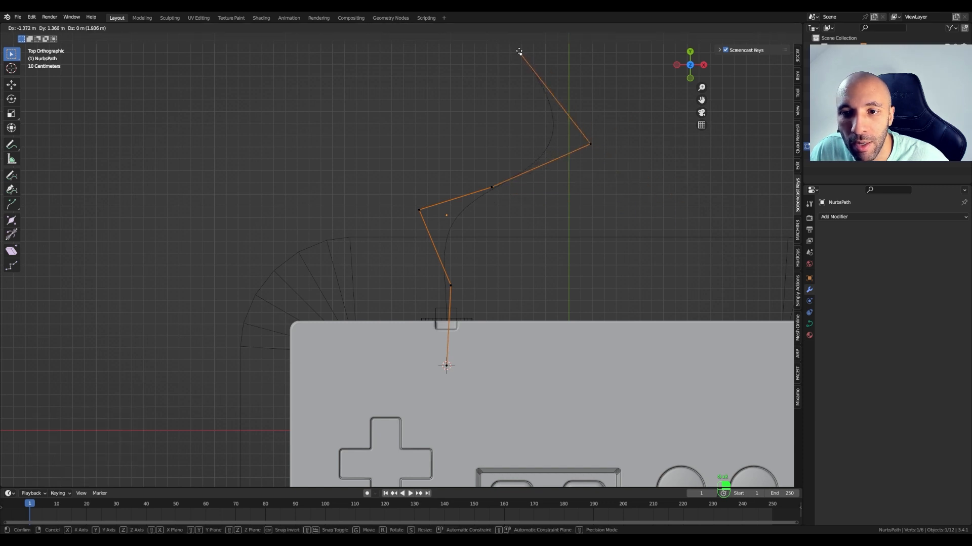
click(520, 50)
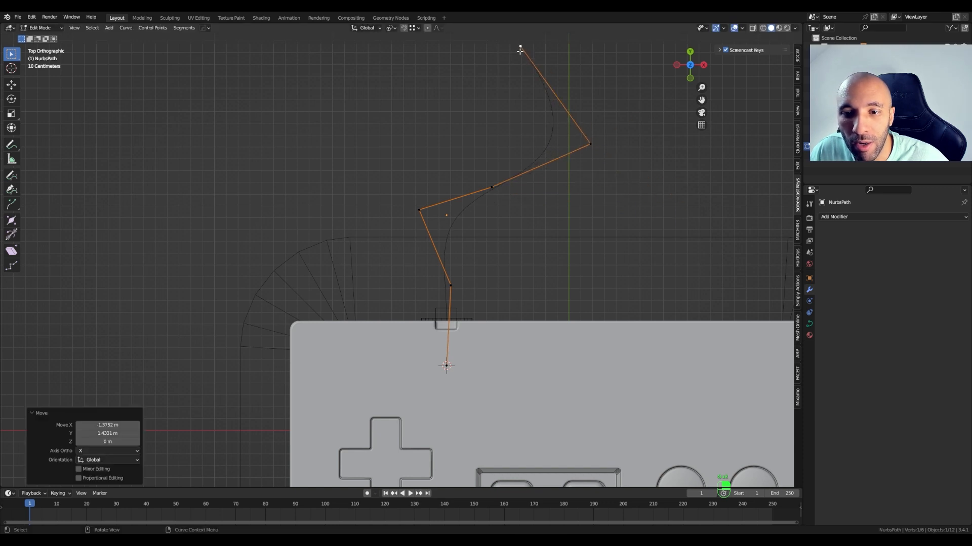
click(426, 215)
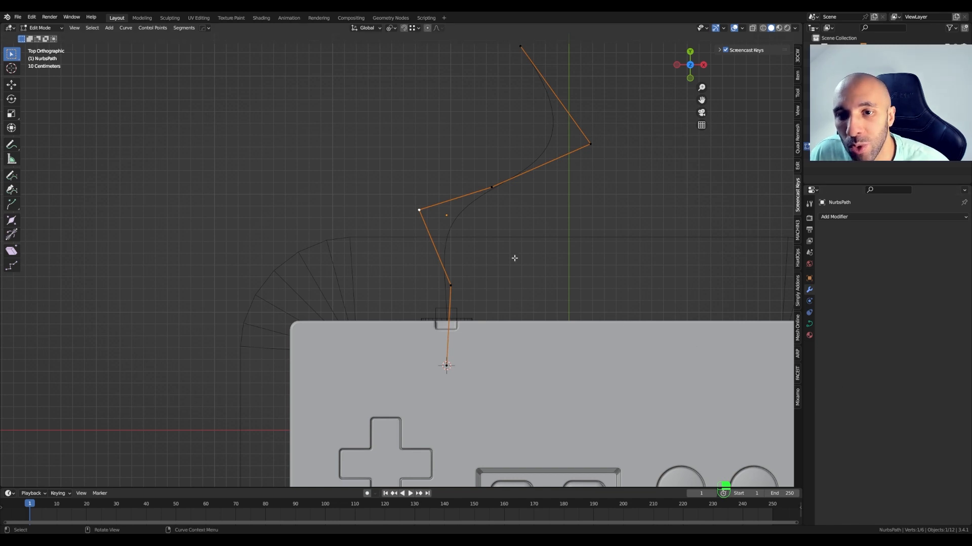
Step: Give the path a round bevel with a depth of 0.141 m so the cable thickness suits the hole
click(809, 326)
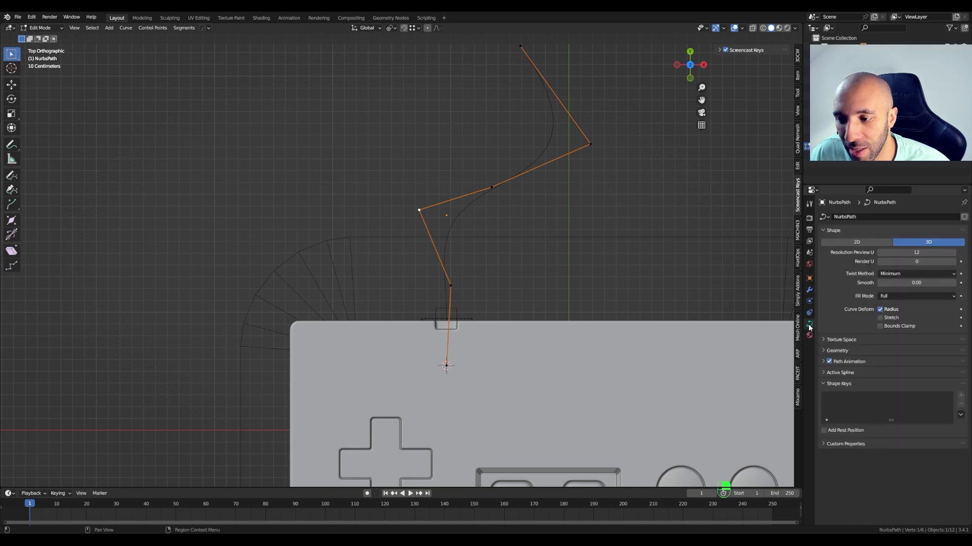
click(833, 352)
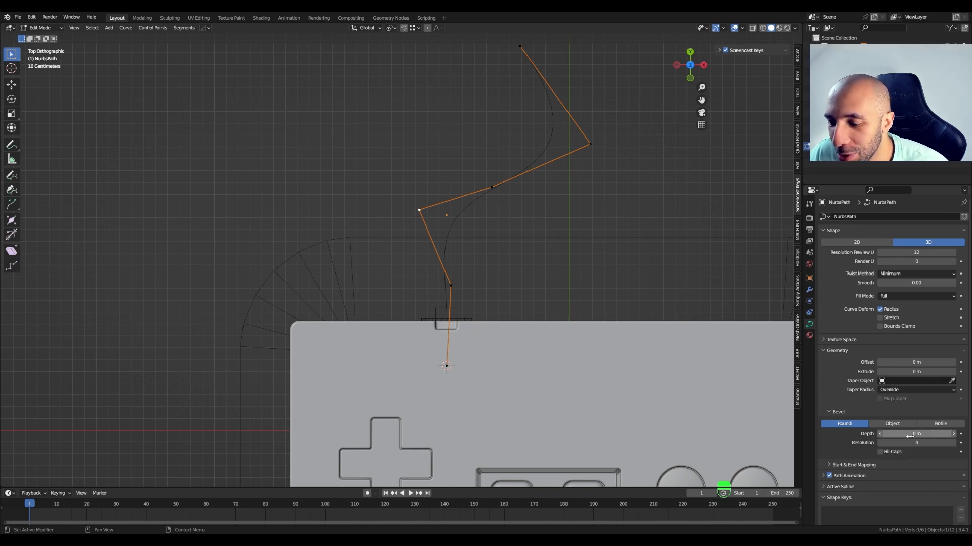
drag(906, 434, 951, 434)
middle_drag(404, 352, 574, 321)
shift+middle_drag(488, 266, 525, 430)
middle_drag(499, 356, 490, 283)
scroll(488, 304, up, 5)
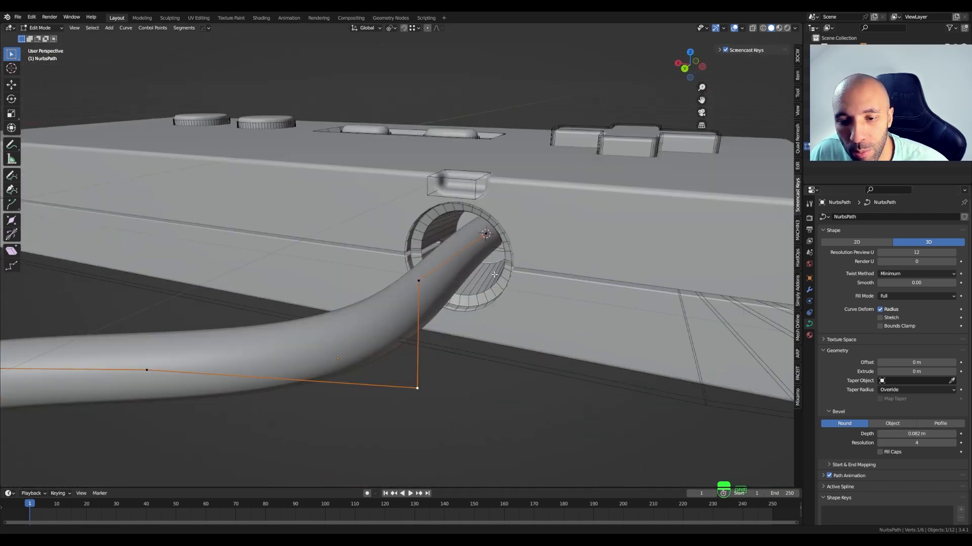
middle_drag(490, 329, 492, 311)
shift+middle_drag(480, 319, 568, 304)
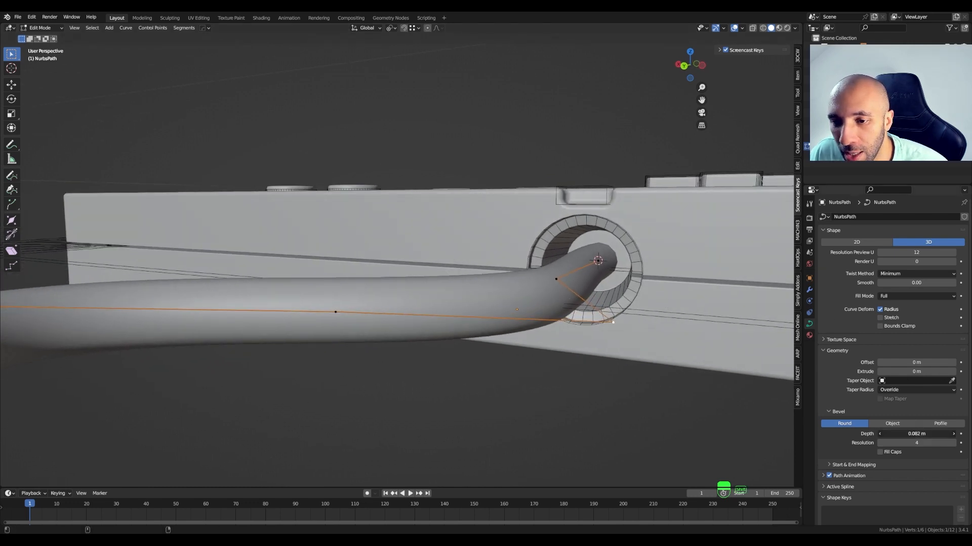
shift+drag(916, 433, 947, 433)
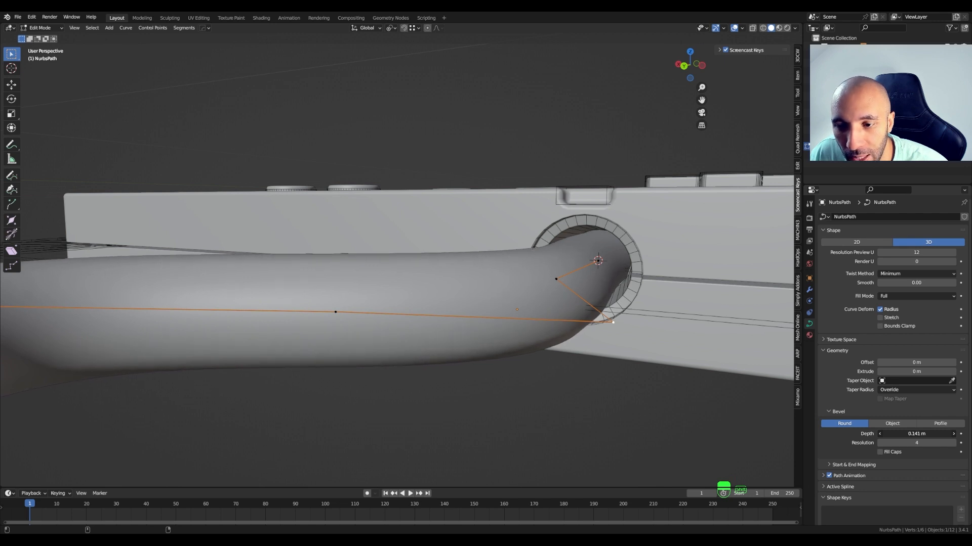
Step: Raise the cable's bevel resolution to 8
scroll(534, 349, down, 5)
middle_drag(533, 350, 527, 314)
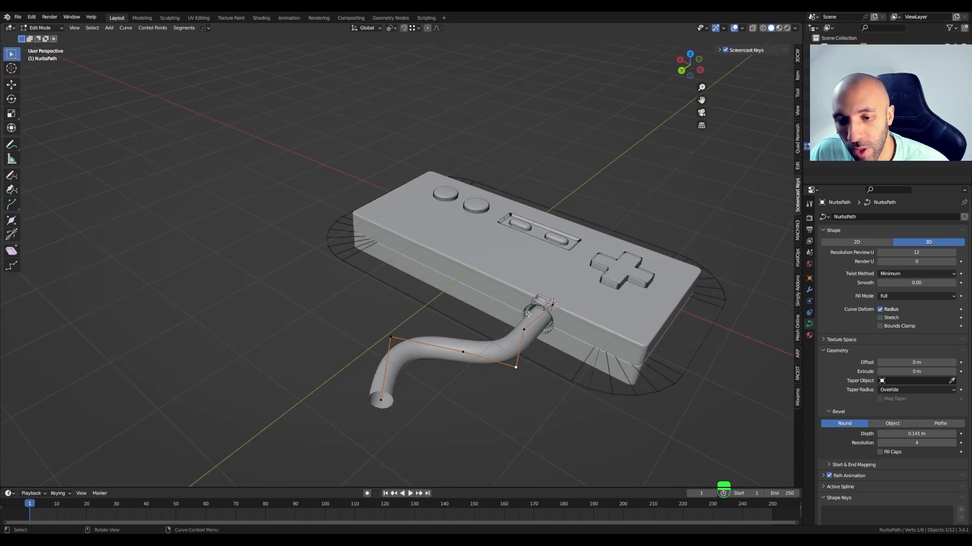
scroll(529, 314, up, 4)
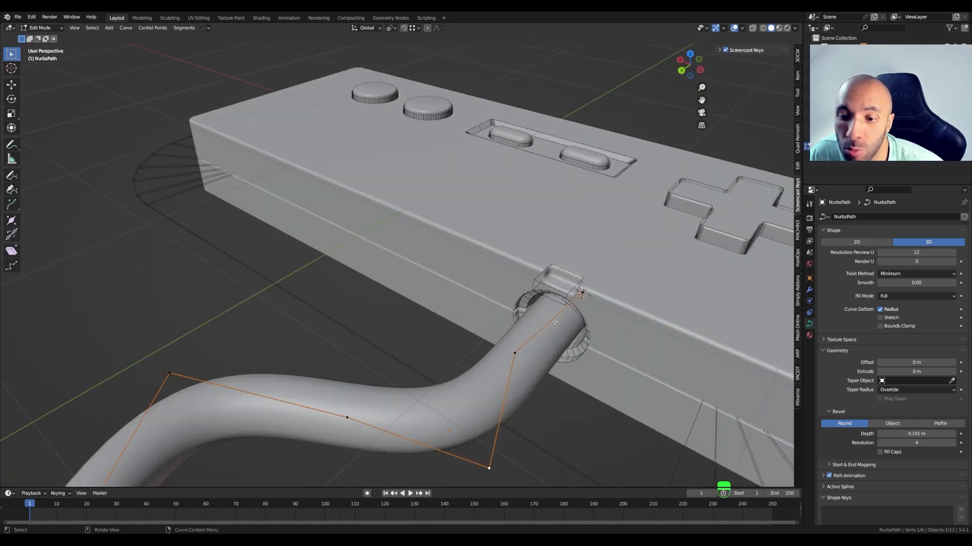
middle_drag(559, 335, 653, 272)
scroll(654, 274, up, 3)
scroll(655, 274, up, 2)
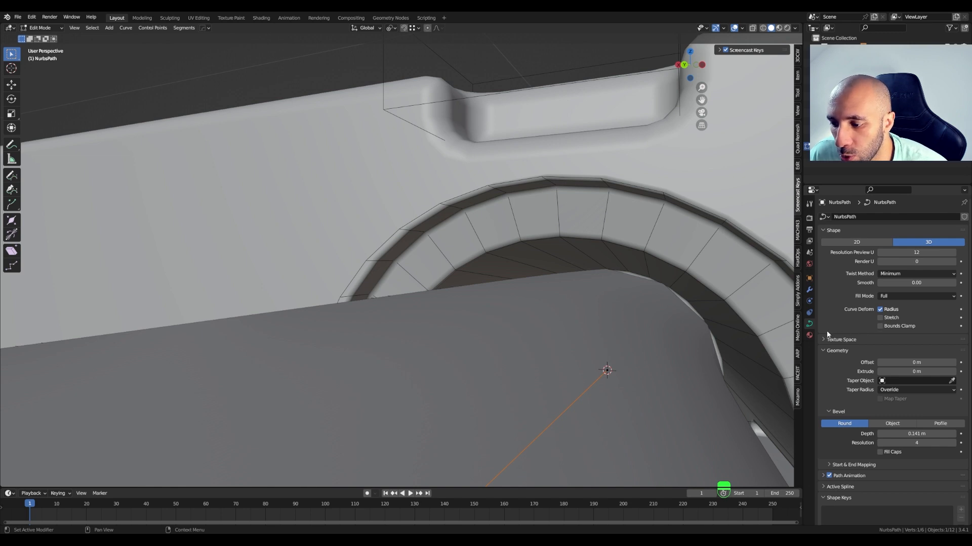
click(954, 443)
click(954, 443)
click(954, 443)
click(954, 443)
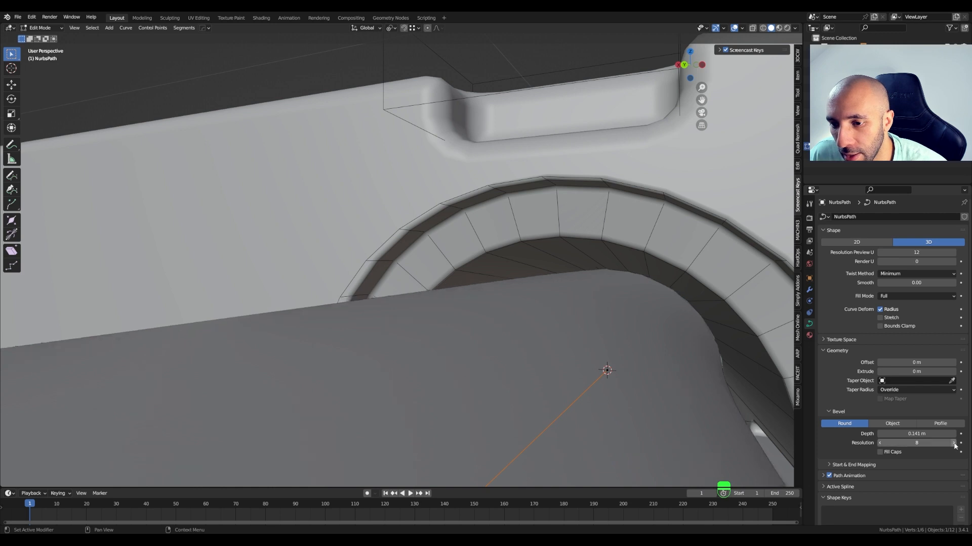
Step: Move the cable's free end about 0.34 m in X and 0.65 m in Y, and its fourth control point outward toward negative X
middle_drag(628, 284, 658, 289)
scroll(657, 289, down, 10)
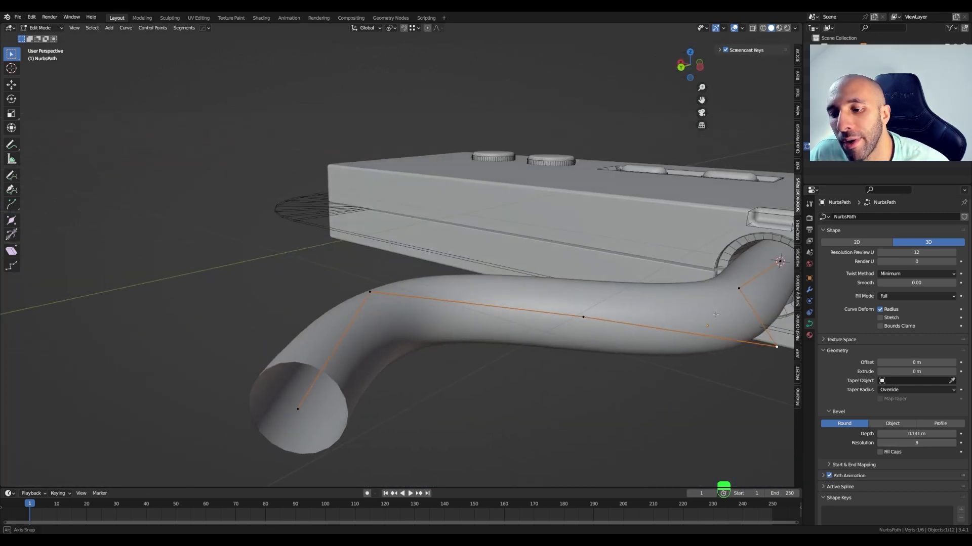
middle_drag(716, 314, 424, 351)
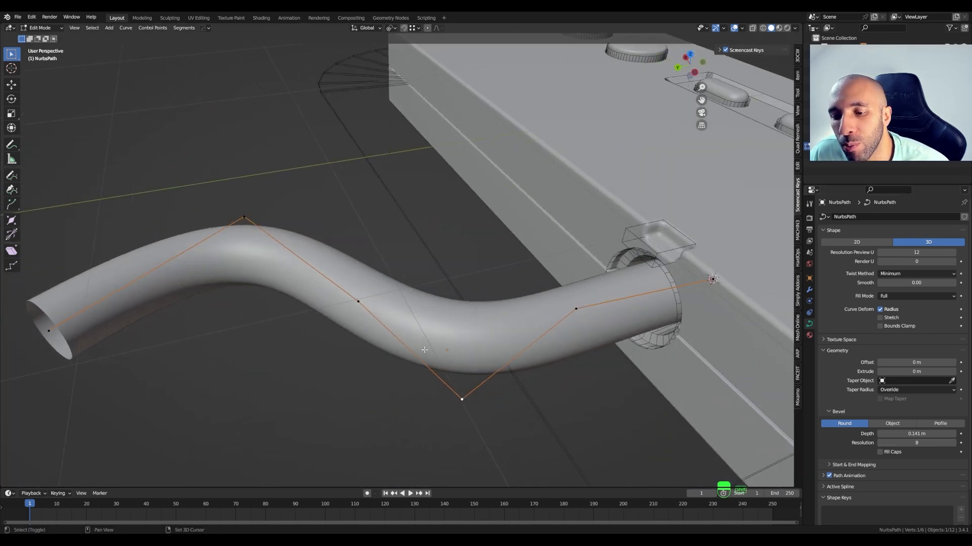
middle_drag(643, 320, 531, 298)
key(KP_7)
scroll(554, 335, down, 1)
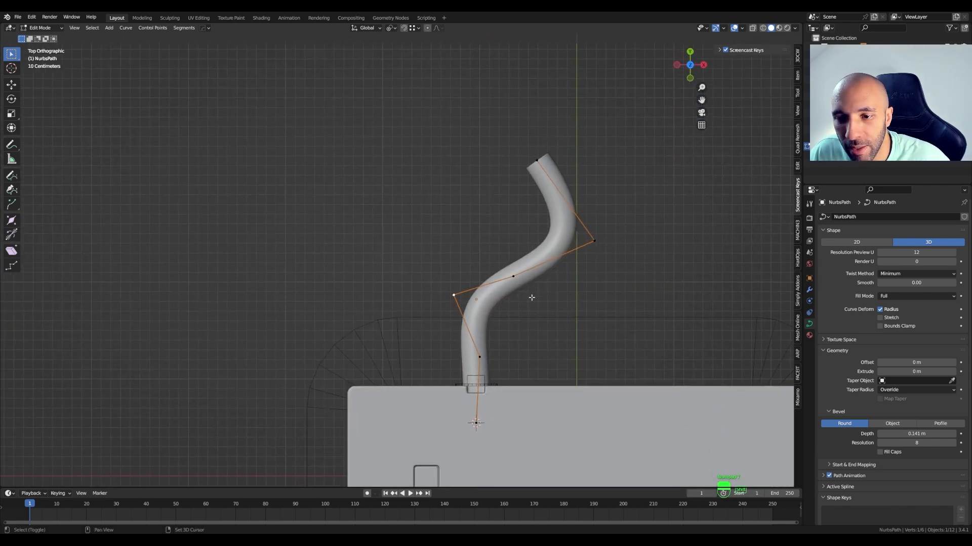
key(g)
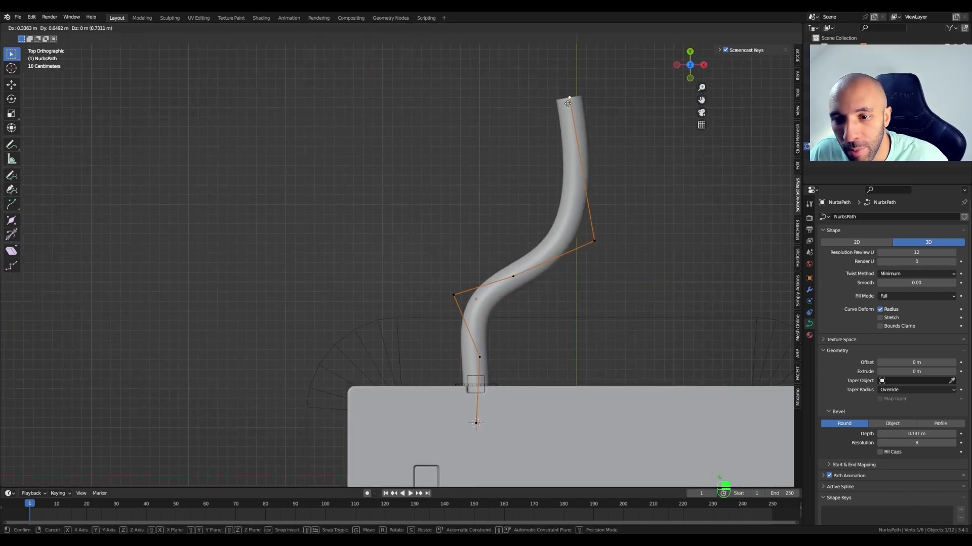
click(568, 101)
click(514, 273)
key(g)
click(474, 205)
Step: Move the third control point from the hole about 1.11 m along X and -0.09 m along Y
click(455, 298)
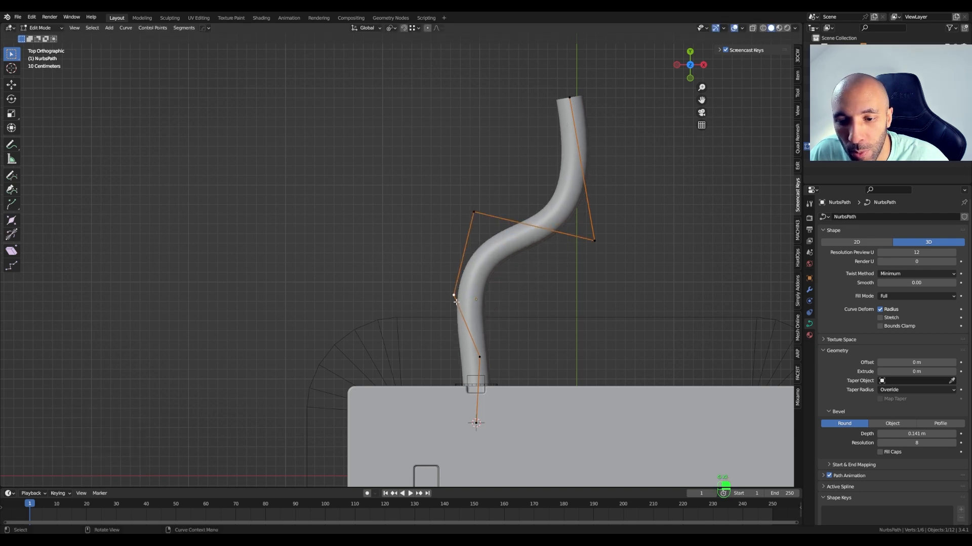
key(g)
click(562, 308)
Step: Move the control point just outside the cable hole about -0.16 m along the global X axis
scroll(491, 344, up, 3)
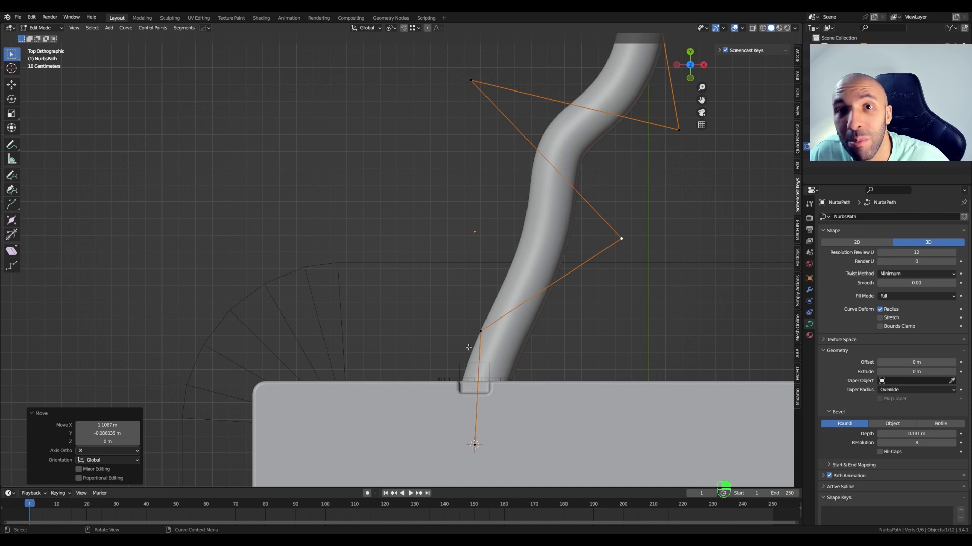
middle_drag(429, 367, 544, 292)
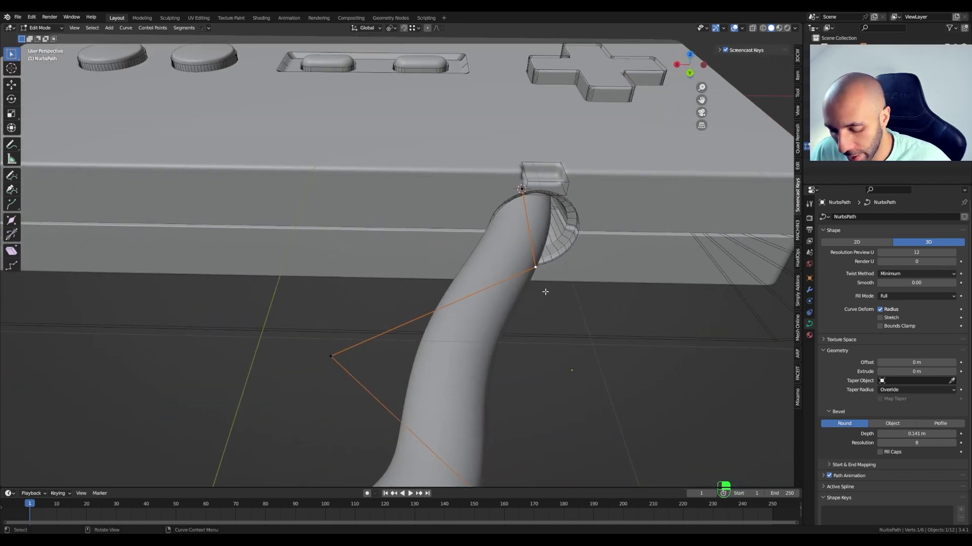
key(g)
key(x)
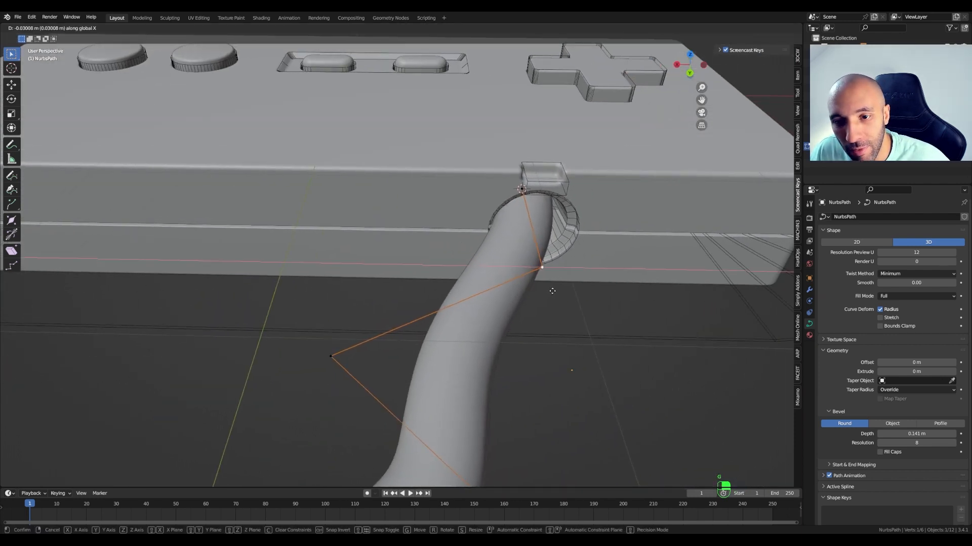
click(577, 299)
Step: Move the third control point from the hole about -1.39 m in X and 0.28 m in Y to curve the cable smoothly
middle_drag(578, 303, 487, 323)
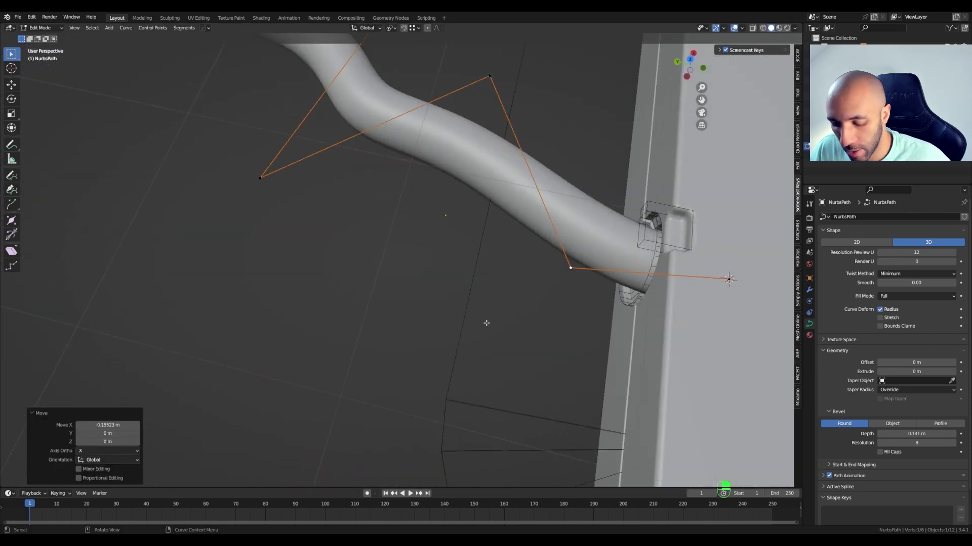
key(KP_7)
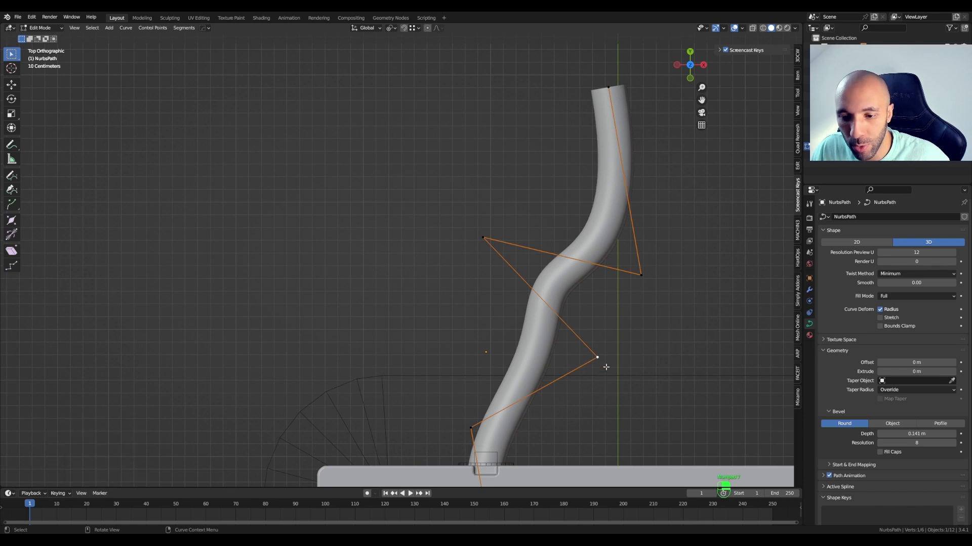
key(g)
click(430, 333)
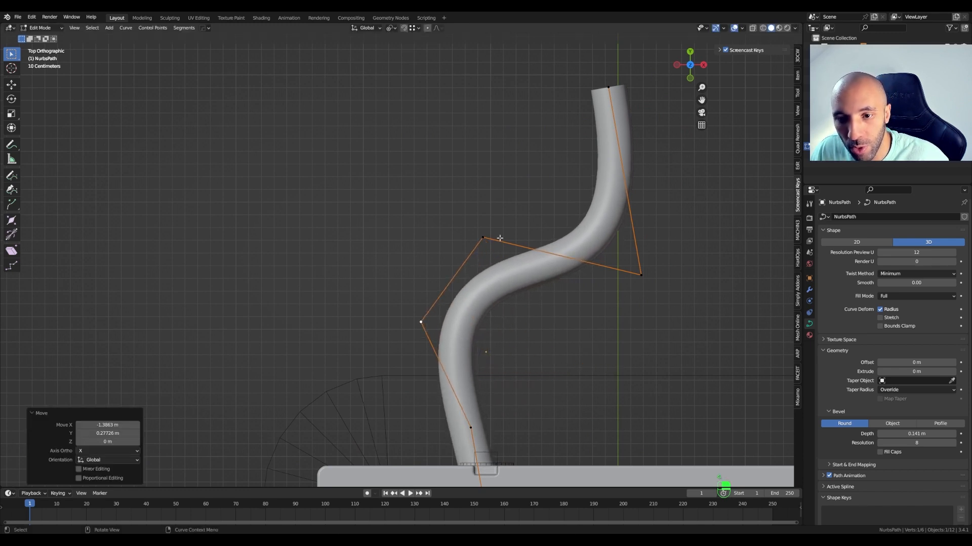
Step: Move the cable's fourth control point slightly toward negative X and positive Y, and the fifth about -0.43 m in X and 0.46 m in Y
drag(489, 239, 469, 222)
click(640, 276)
key(g)
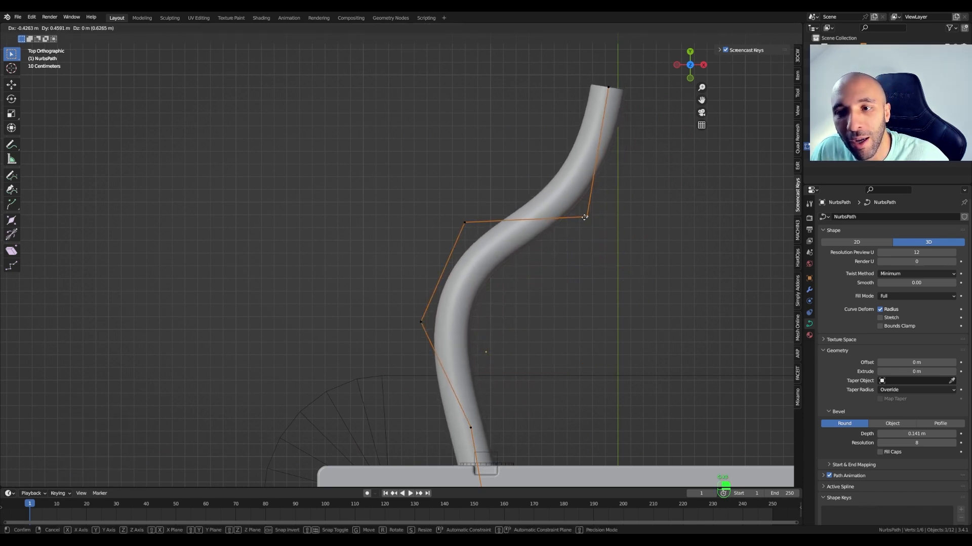
click(585, 217)
Step: Move the free end outward toward positive X and Y, and the control point just outside the hole about 0.20 m in X and -0.07 m in Y
click(608, 87)
key(g)
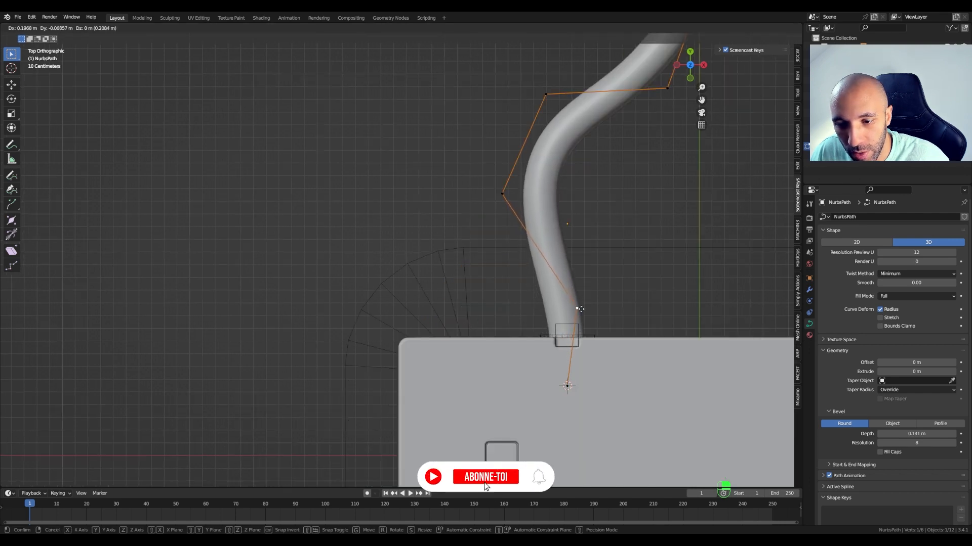
click(580, 310)
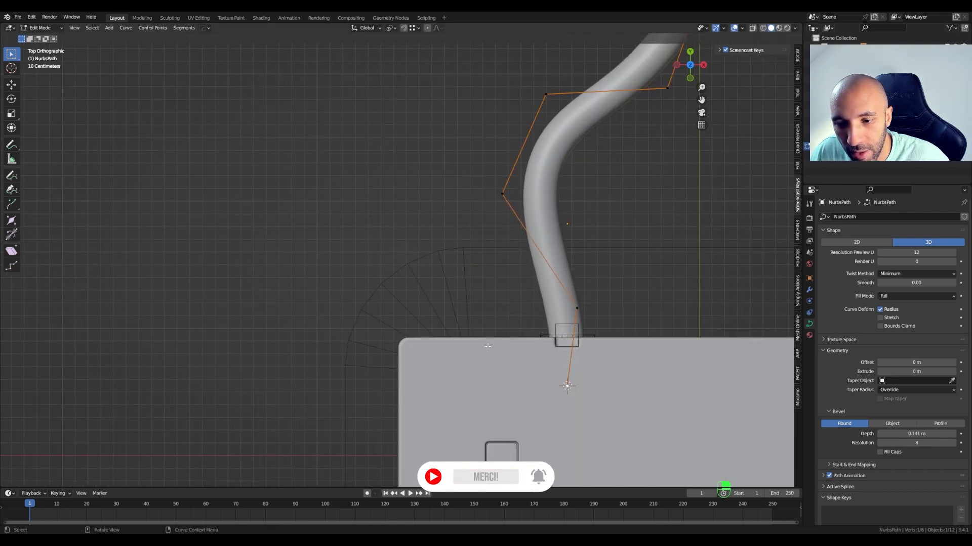
Step: Extrude the cable's free end from the top view about 0.03 m in X and 1.87 m in Y to lengthen it
middle_drag(487, 346, 560, 421)
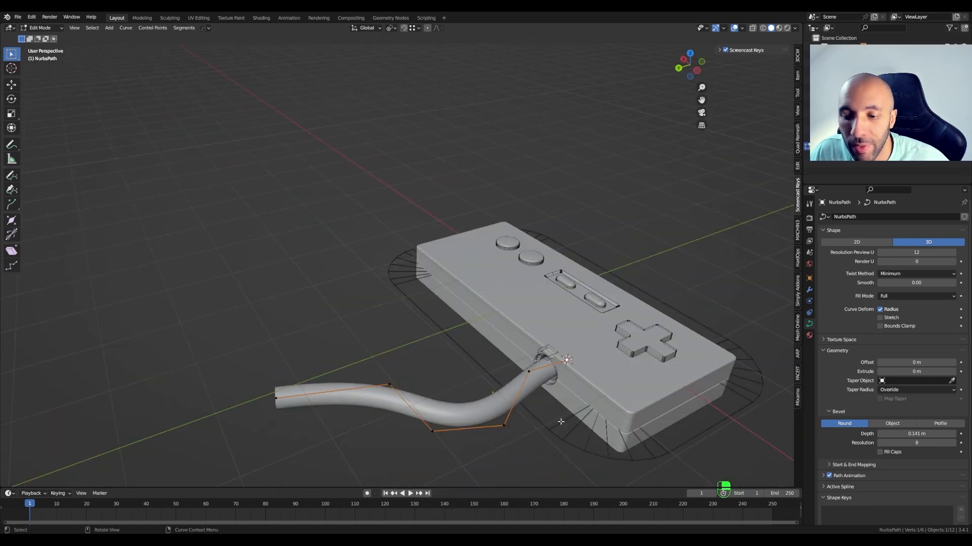
shift+middle_drag(390, 401, 468, 334)
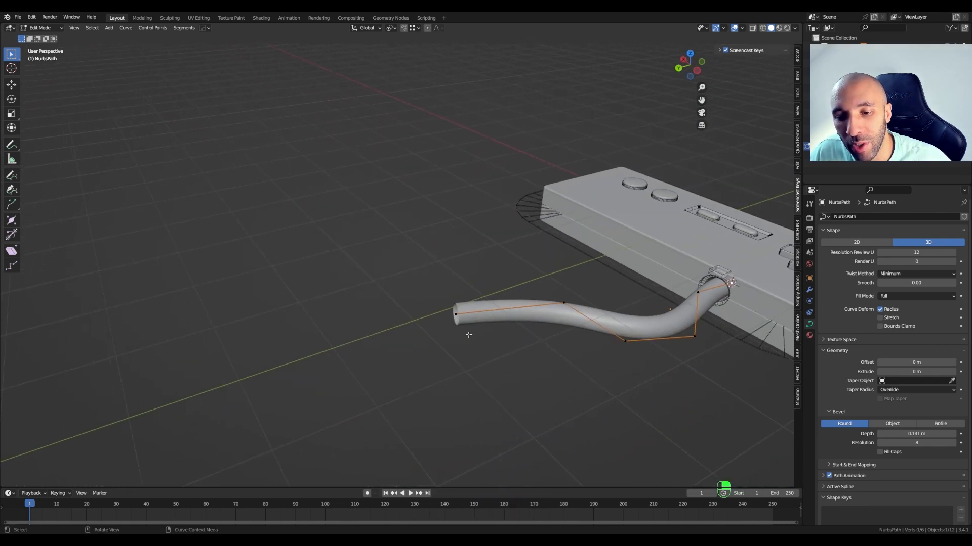
key(KP_7)
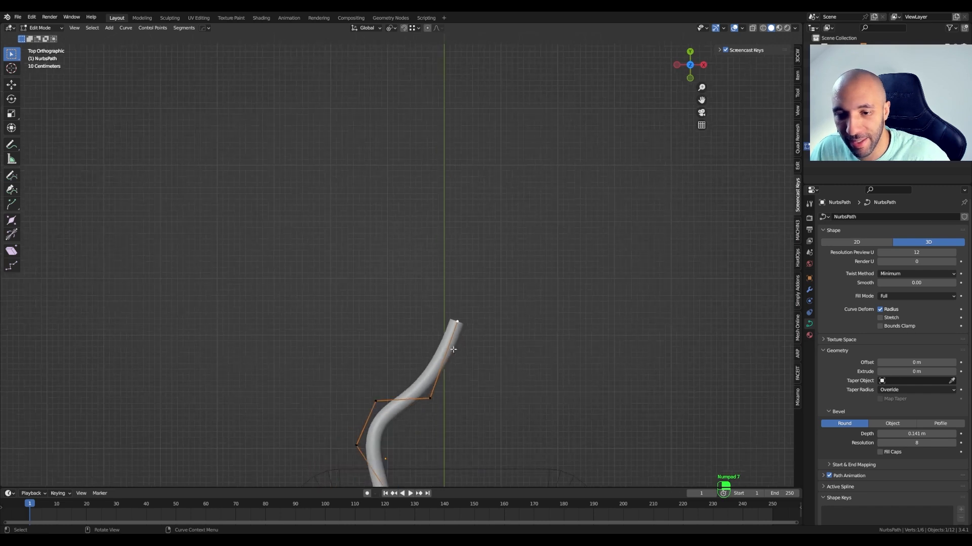
shift+middle_drag(444, 375, 513, 288)
key(g)
right_click(511, 285)
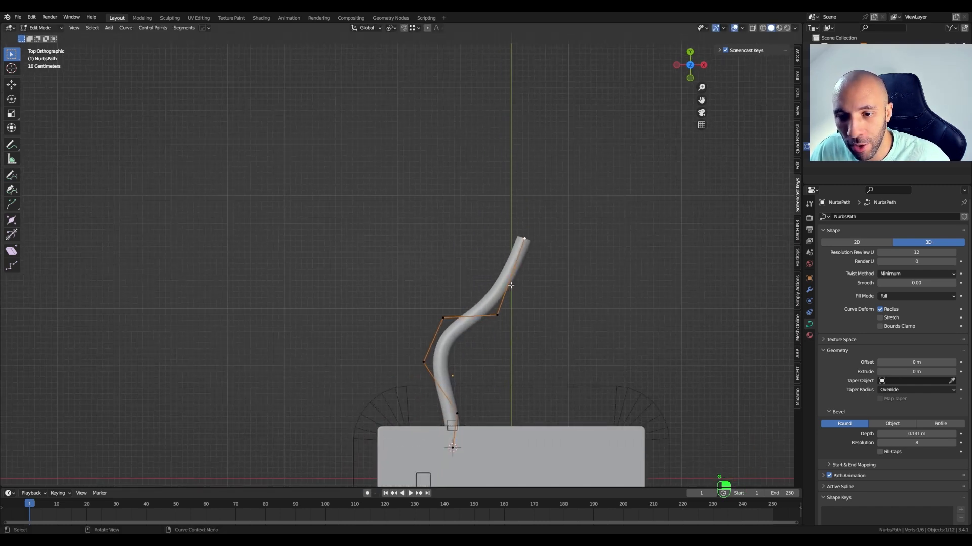
key(e)
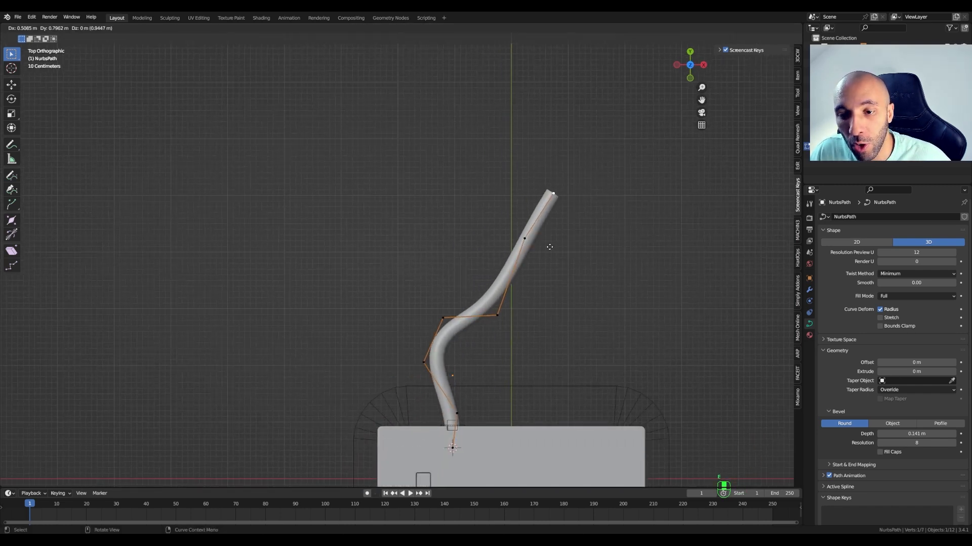
click(534, 178)
Step: Move the new end point about -1.16 m in X and -0.11 m in Y, and extrude another point diagonally toward positive X and Y
key(g)
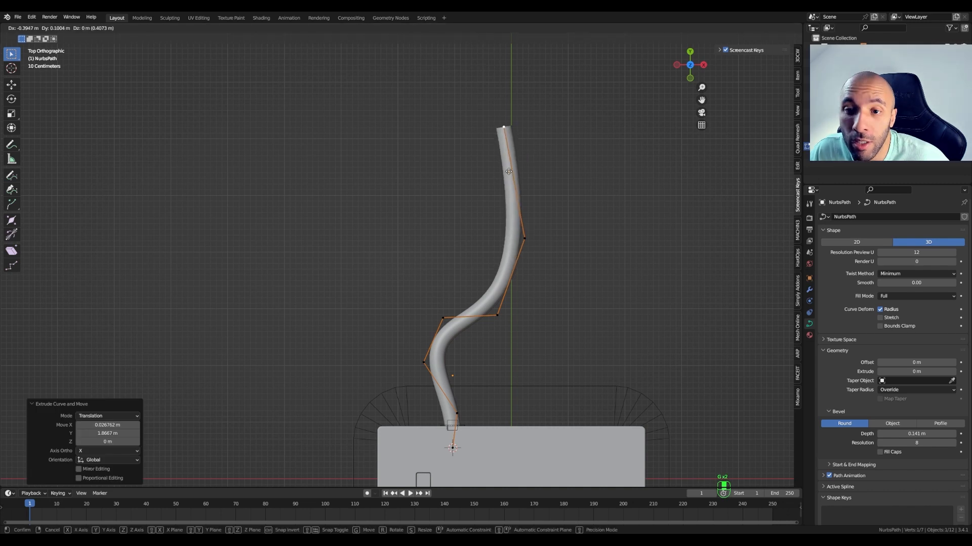
click(466, 181)
key(e)
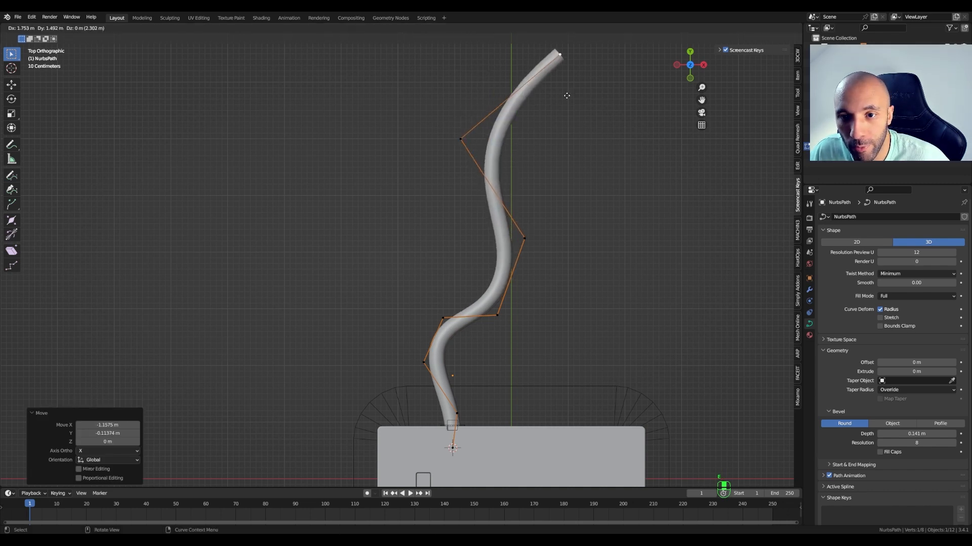
click(577, 174)
Step: Dissolve the fifth control point and move the fourth one about 1.00 m in X and 0.41 m in Y to smooth the bend
scroll(577, 174, down, 2)
shift+middle_drag(494, 295, 518, 224)
click(546, 215)
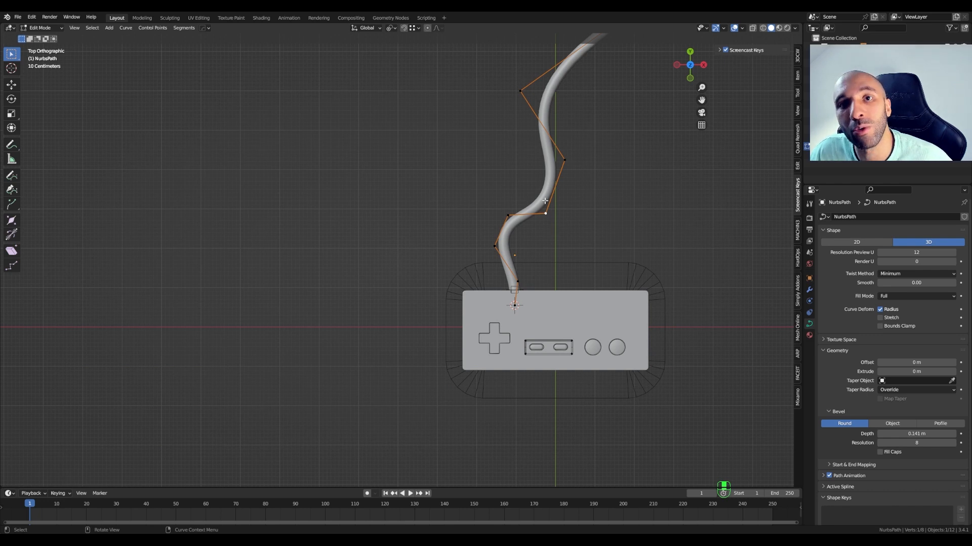
key(ctrl+x)
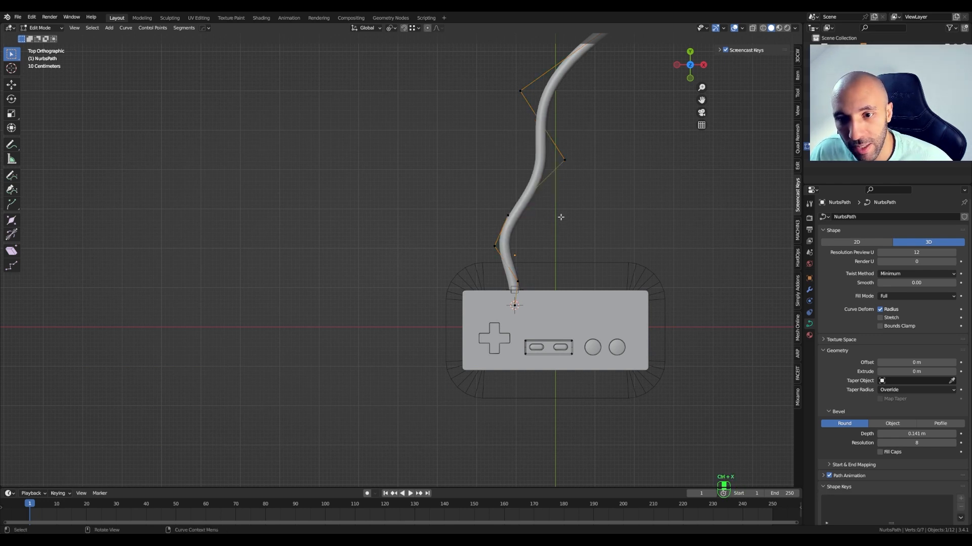
click(508, 216)
key(g)
click(533, 214)
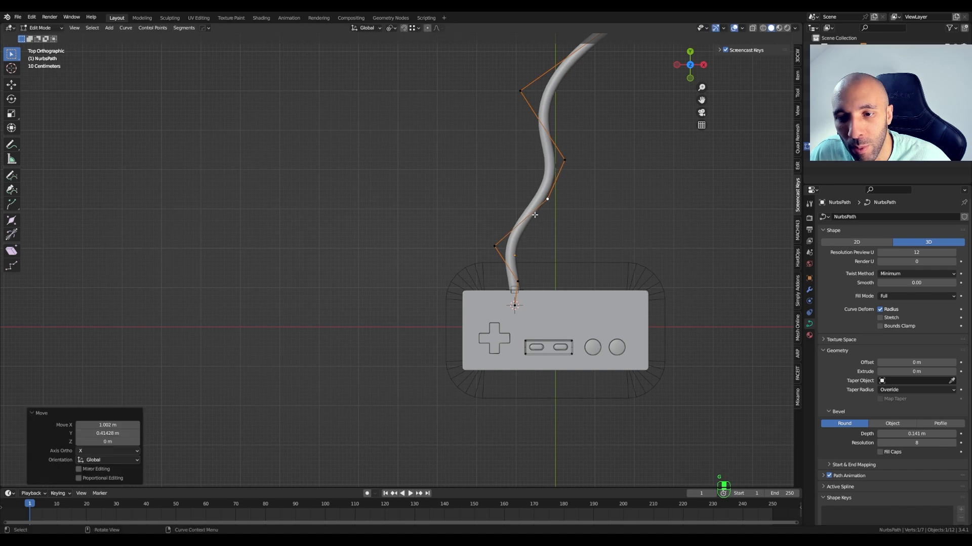
Step: Leave Edit Mode and deselect the finished cable
middle_drag(533, 215, 577, 268)
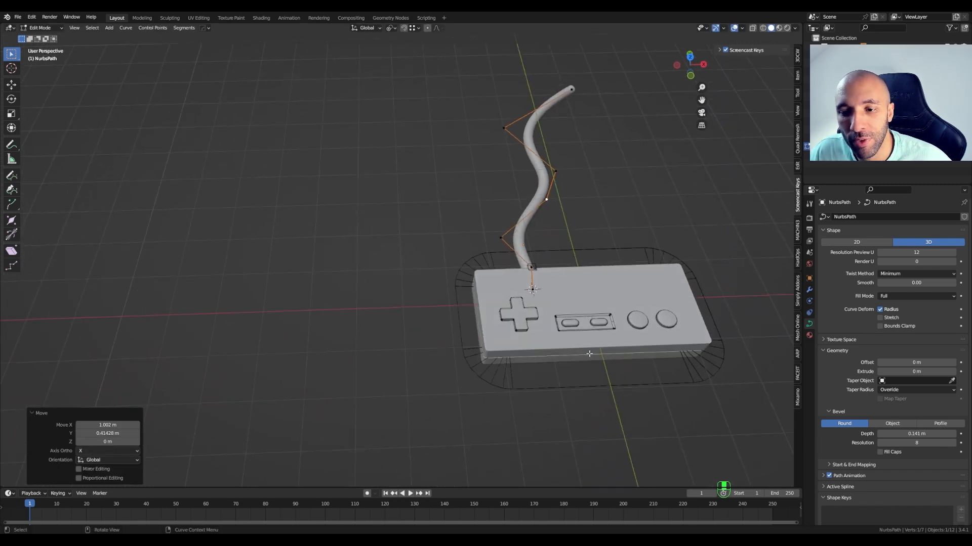
key(Tab)
click(594, 204)
Step: Hide the wireframe cutter objects around the controller and check the model with its cable from several angles
scroll(567, 195, down, 3)
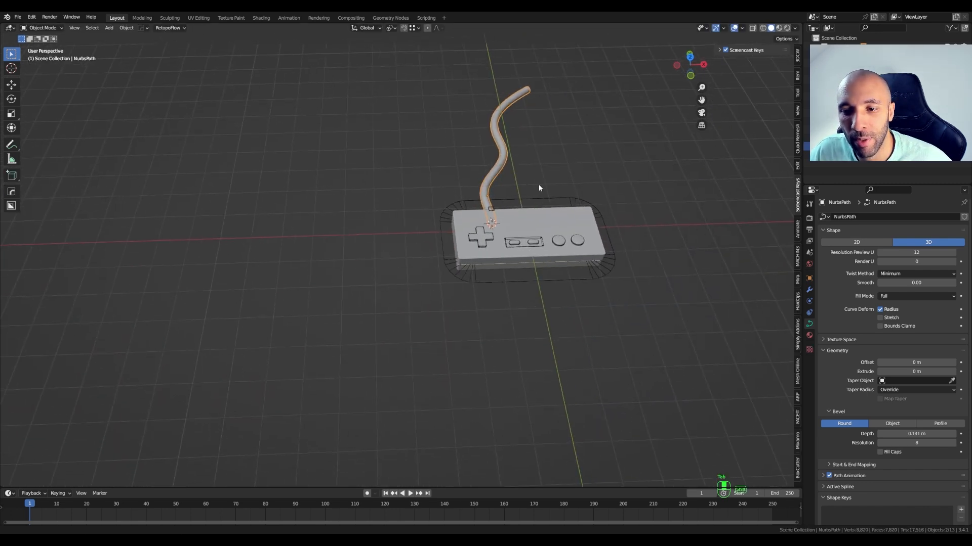
middle_drag(538, 184, 495, 163)
scroll(497, 191, up, 3)
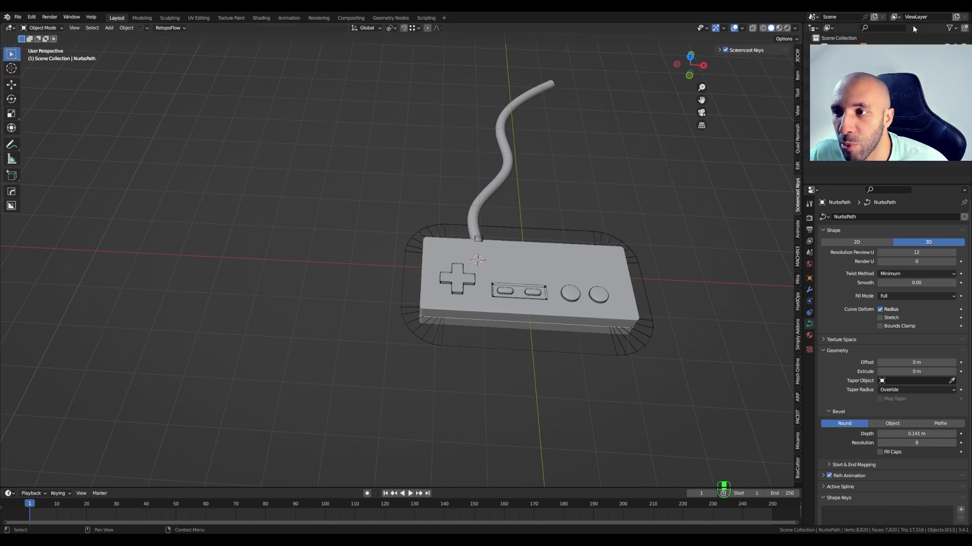
click(951, 60)
middle_drag(505, 278, 479, 244)
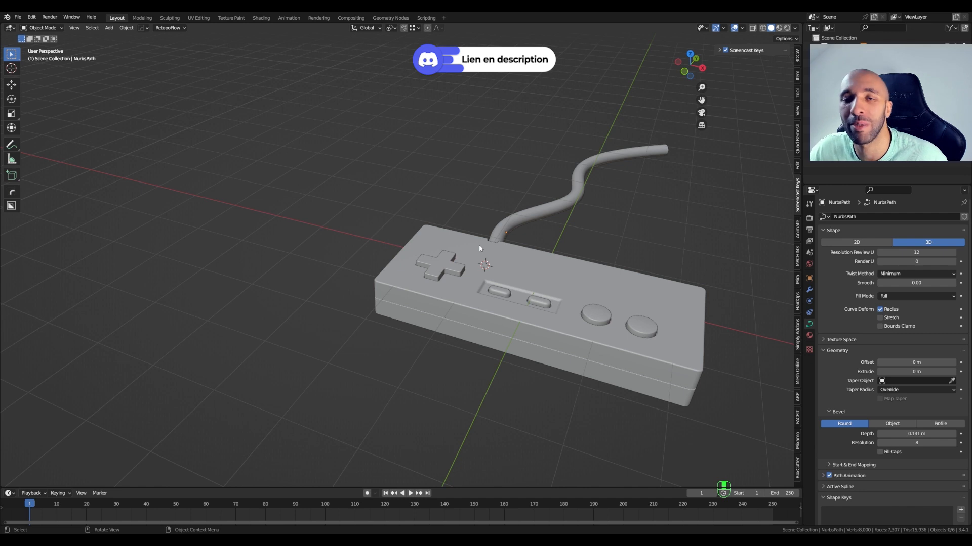
middle_drag(480, 247, 498, 264)
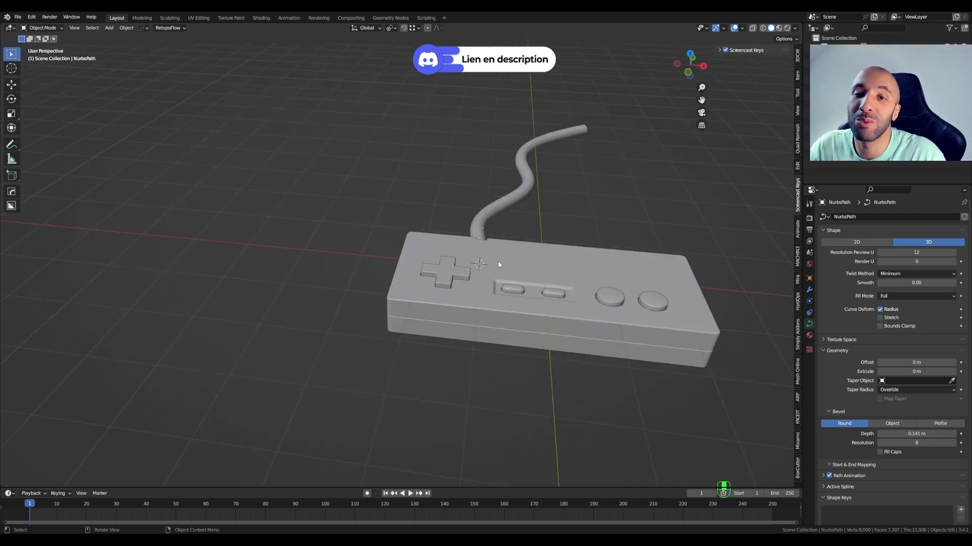